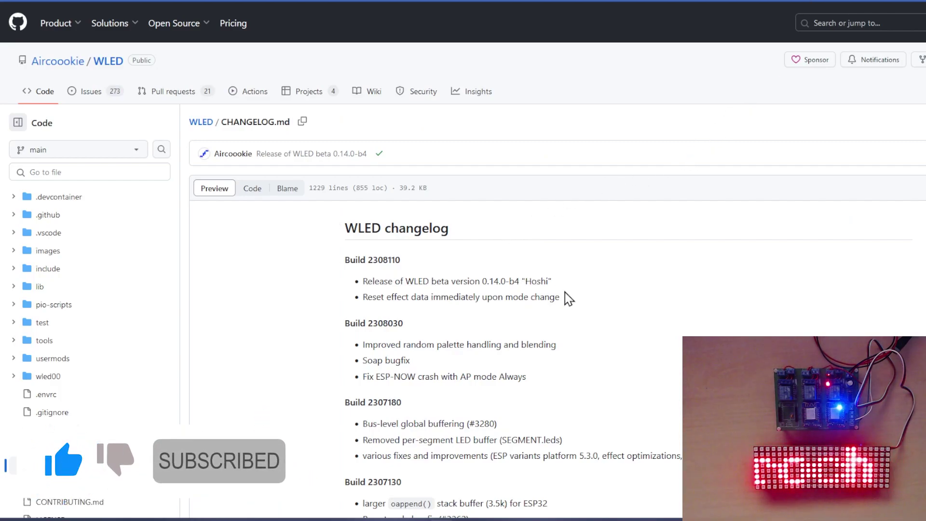
- Scroll through the WLED CHANGELOG.md from the 0.14.0-b4 entry into earlier build notes
scroll(566, 293, "down", 5)
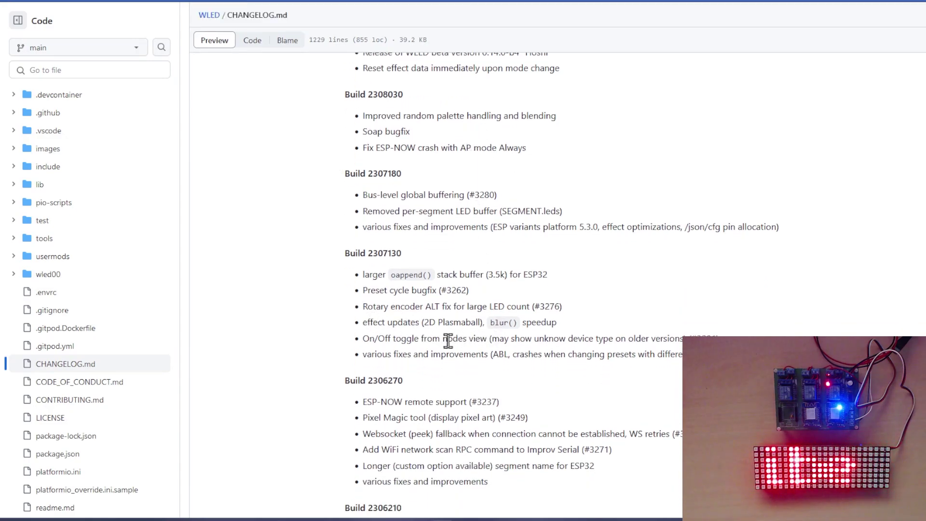
scroll(472, 354, "down", 5)
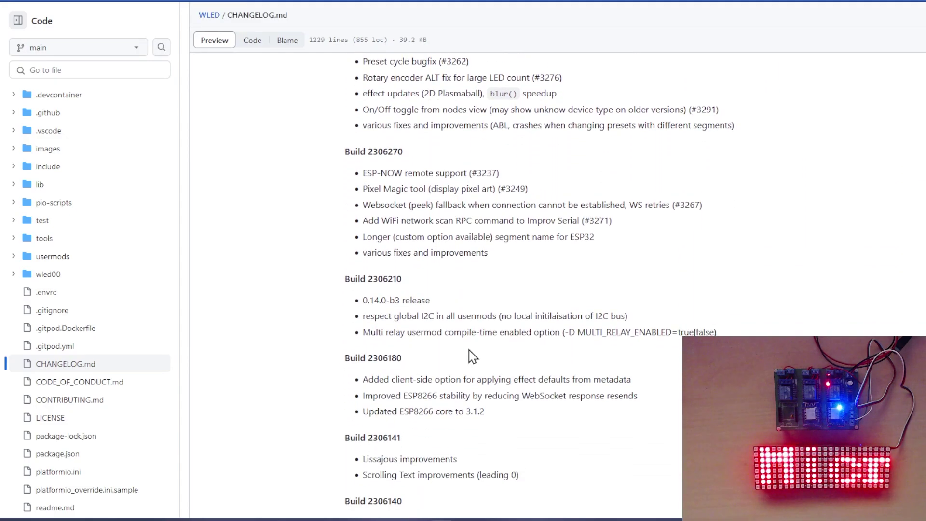
scroll(356, 301, "down", 4)
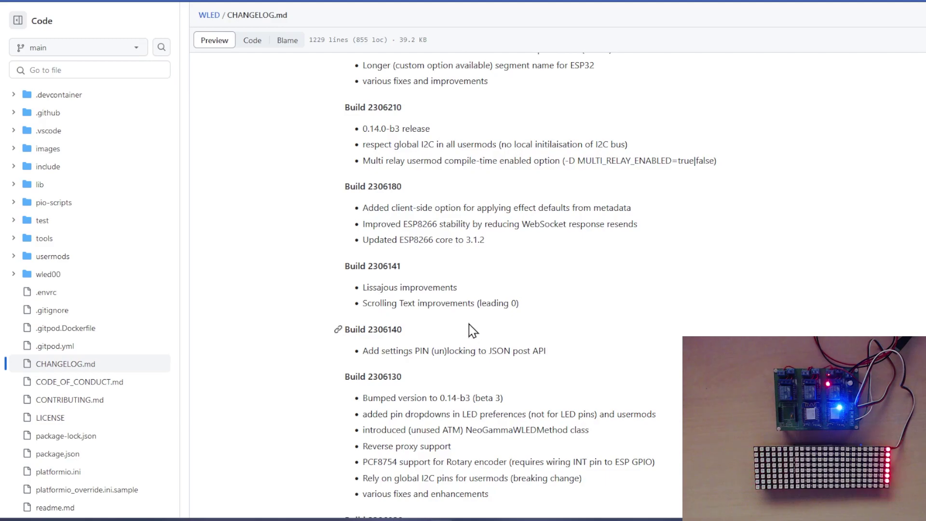
scroll(513, 269, "up", 15)
scroll(515, 274, "down", 1)
scroll(515, 277, "up", 1)
scroll(515, 279, "down", 1)
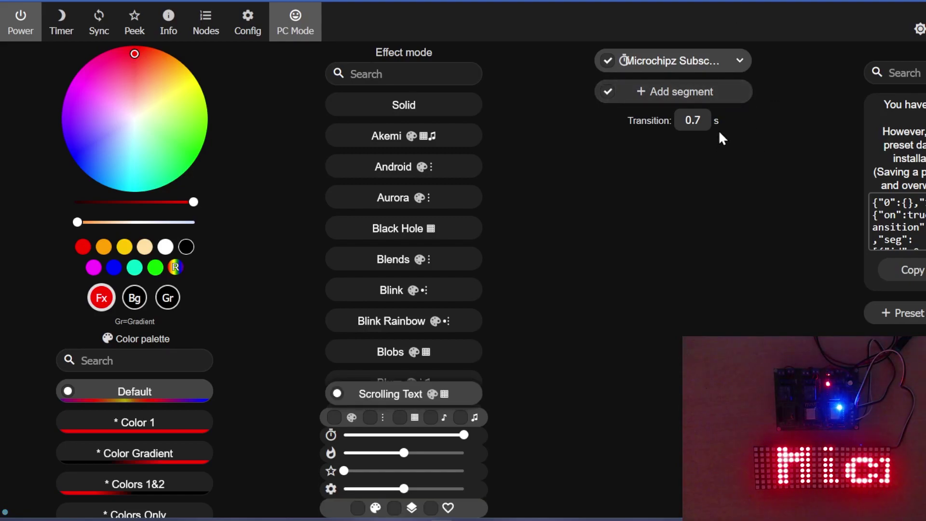
- Flash WLED_0.14.0-b4_ESP8266.bin through Security & Updates > Manual OTA Update
left_click(248, 19)
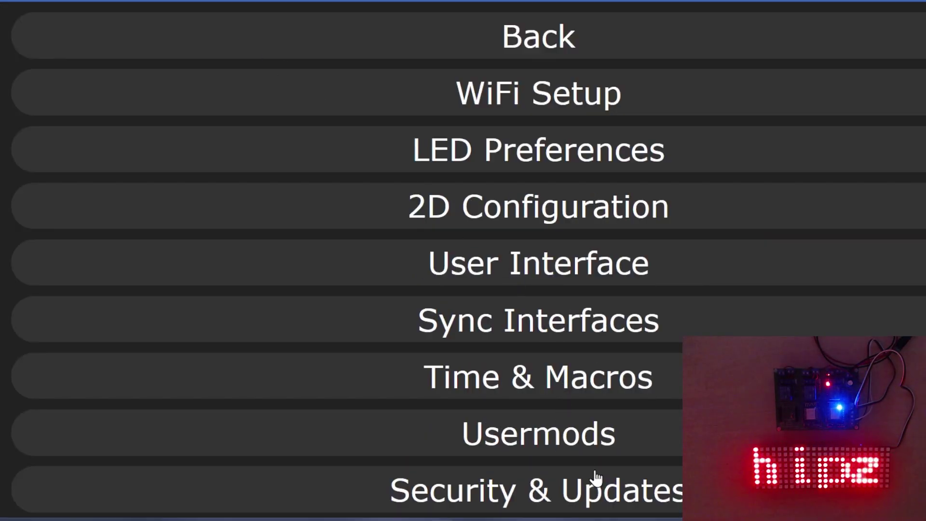
left_click(594, 498)
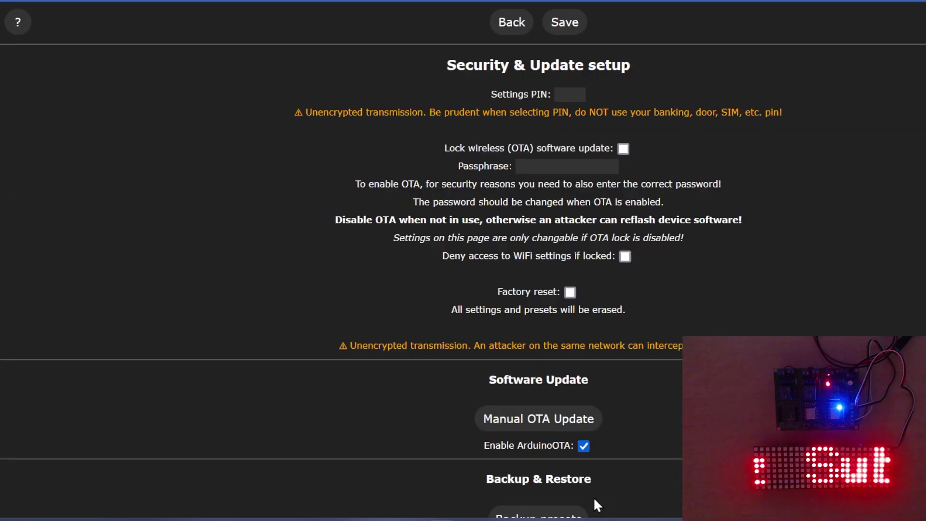
left_click(560, 420)
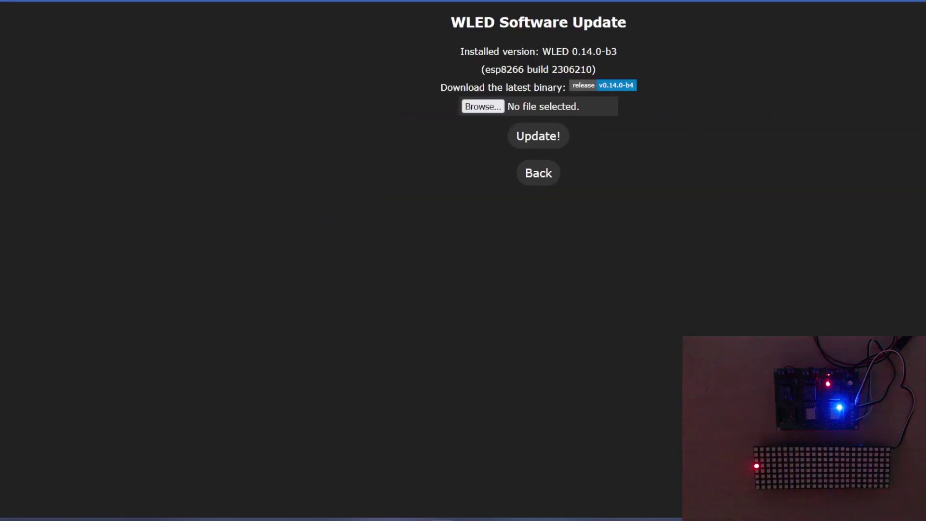
key("Return")
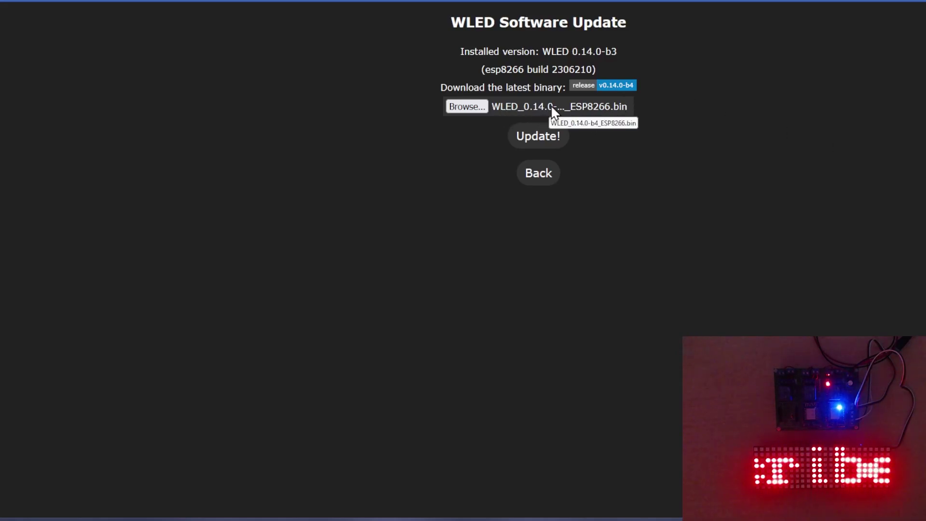
left_click(544, 143)
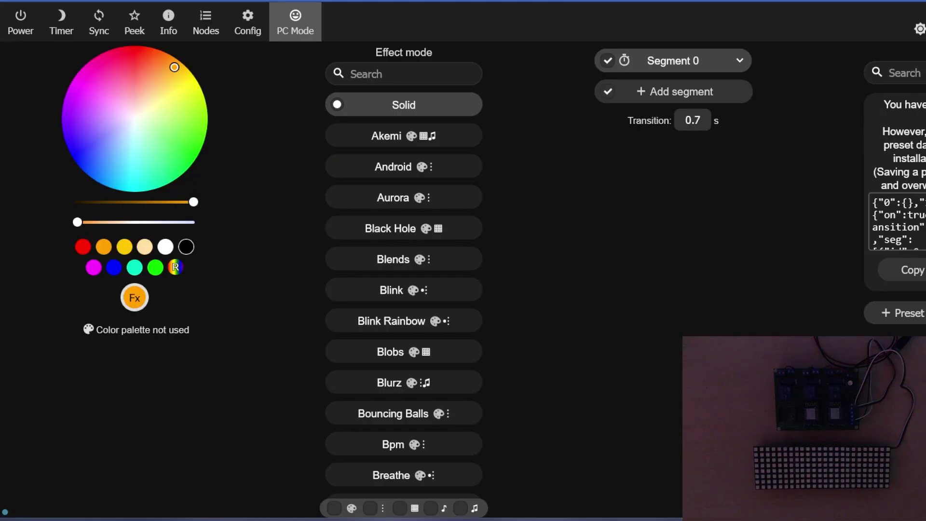
left_click(247, 24)
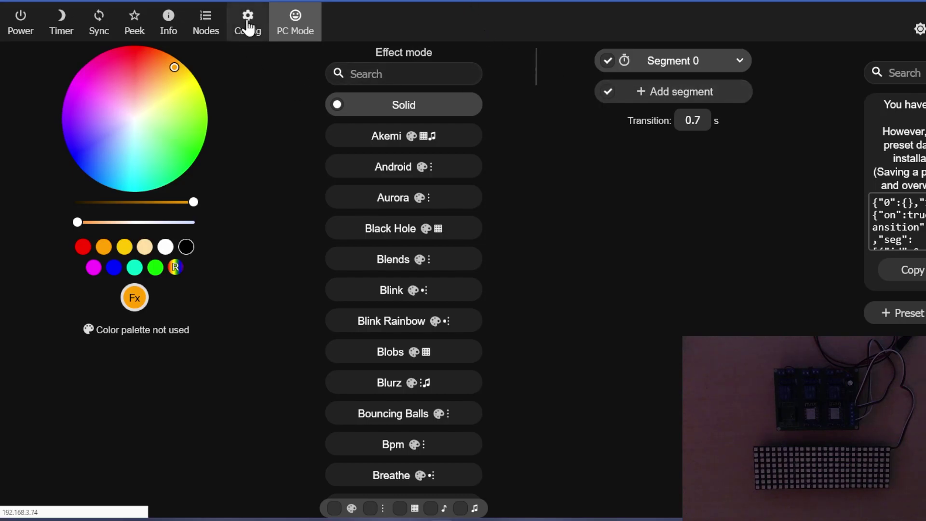
left_click(646, 498)
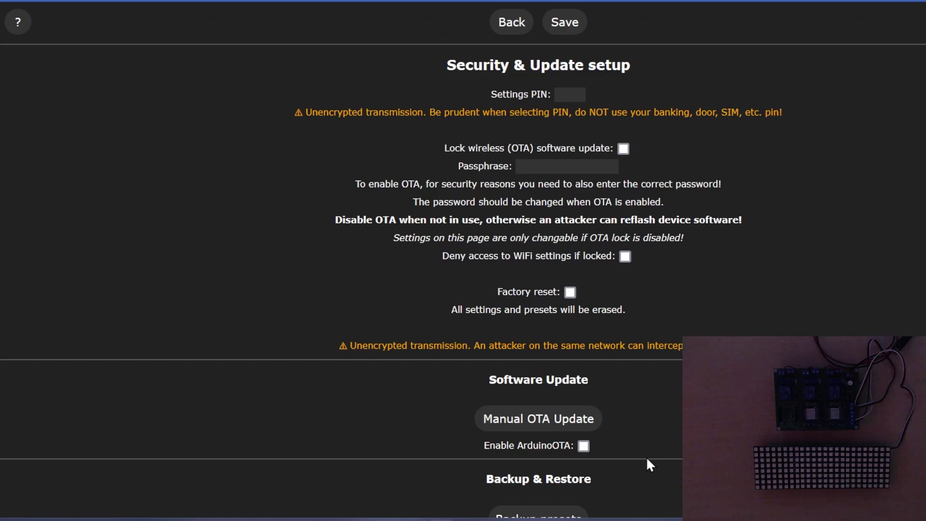
left_click(584, 445)
scroll(620, 356, "down", 5)
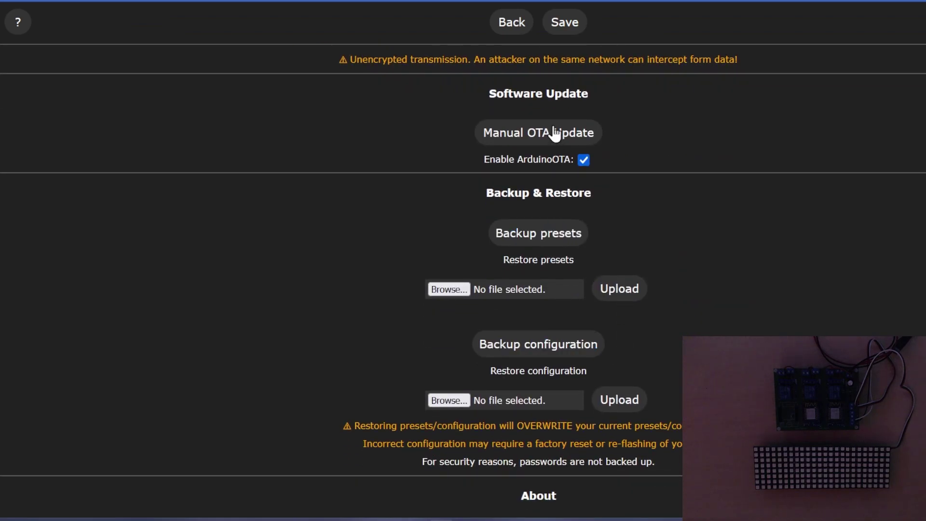
left_click(554, 131)
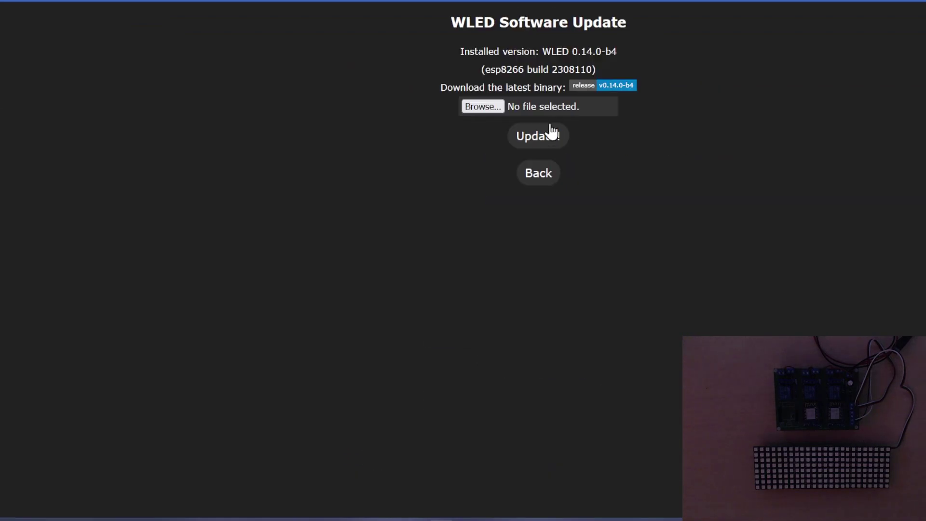
left_click(542, 183)
left_click(500, 21)
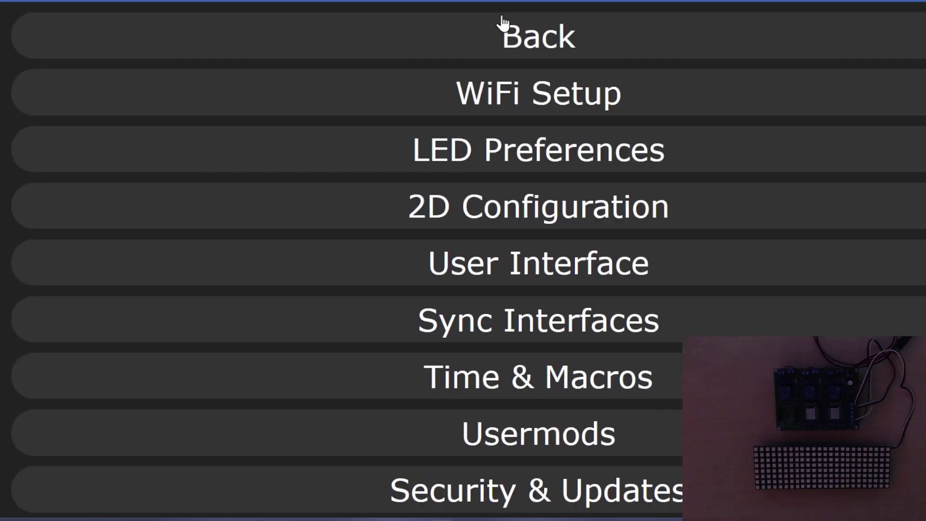
left_click(521, 41)
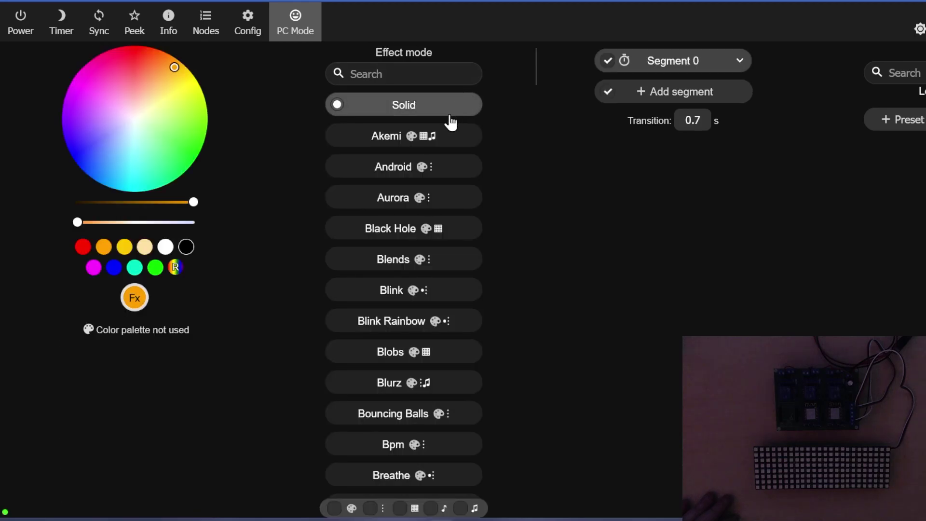
- Filter the effect list to show only 2D matrix effects
scroll(454, 255, "down", 3)
scroll(450, 265, "down", 8)
scroll(450, 265, "up", 10)
left_click(425, 48)
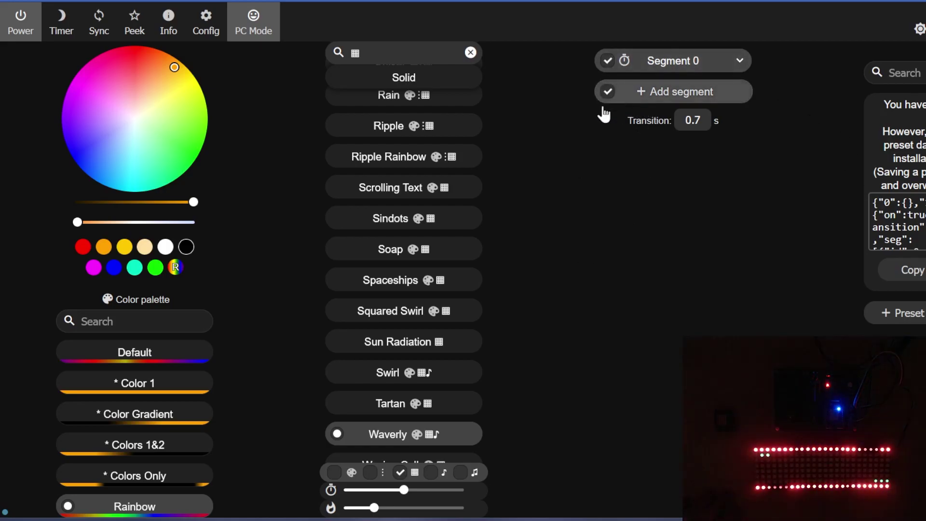
- Try the Octopus effect, then switch the matrix to Lissajous
scroll(384, 232, "up", 5)
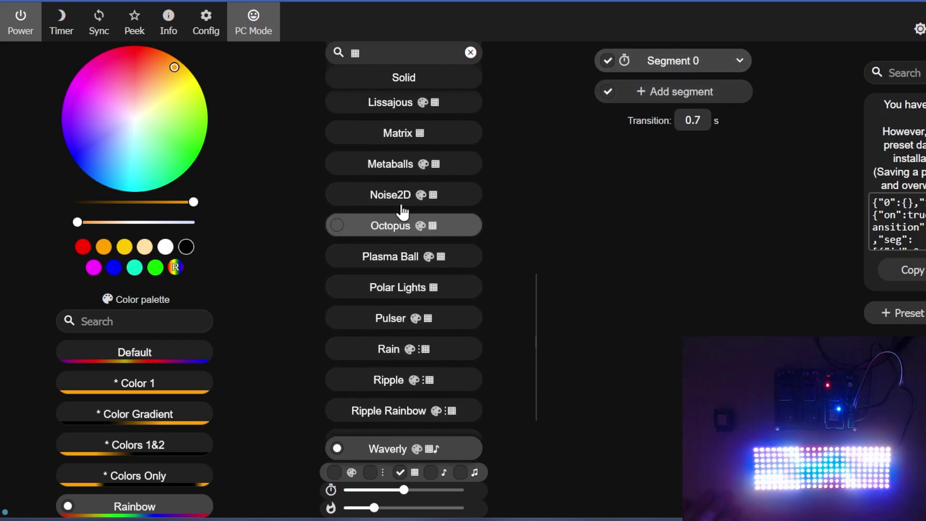
left_click(384, 237)
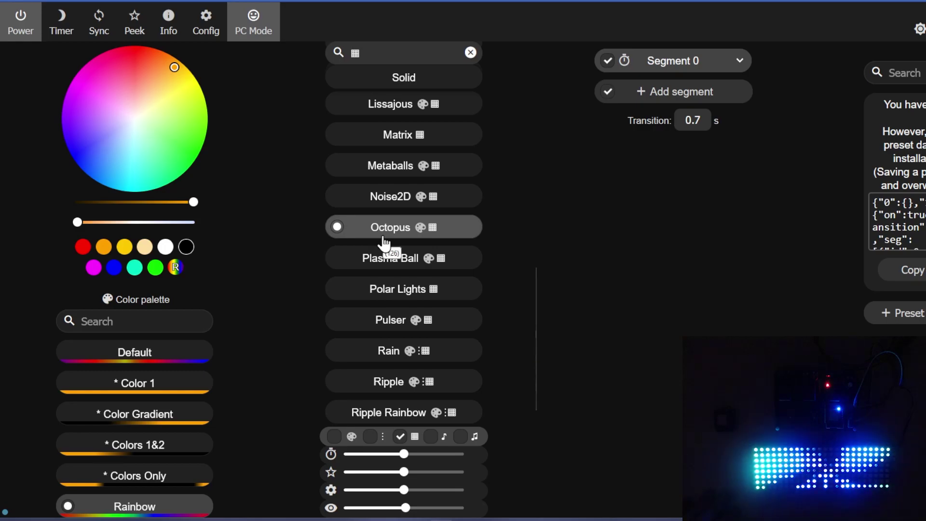
scroll(386, 184, "up", 2)
left_click(386, 169)
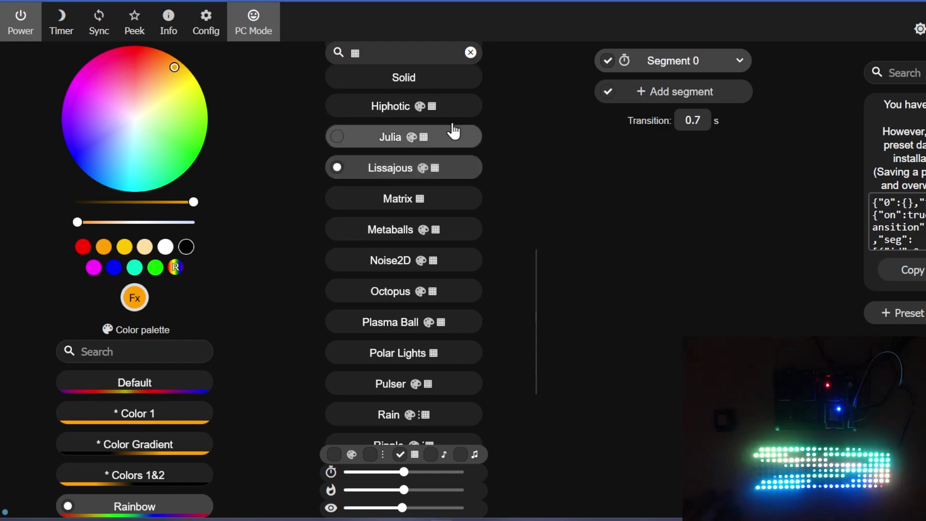
- Expand Segment 0 and change its name to 'Microchipz'
left_click(738, 61)
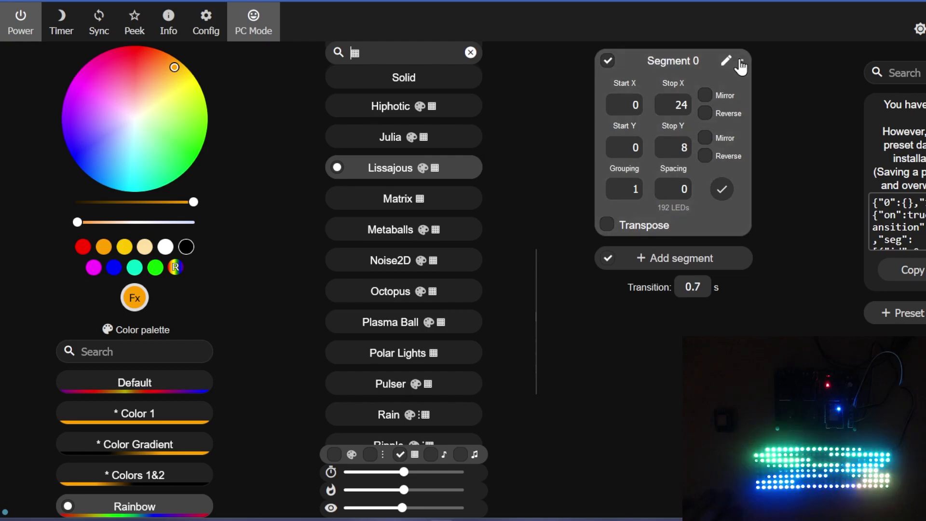
left_click(726, 61)
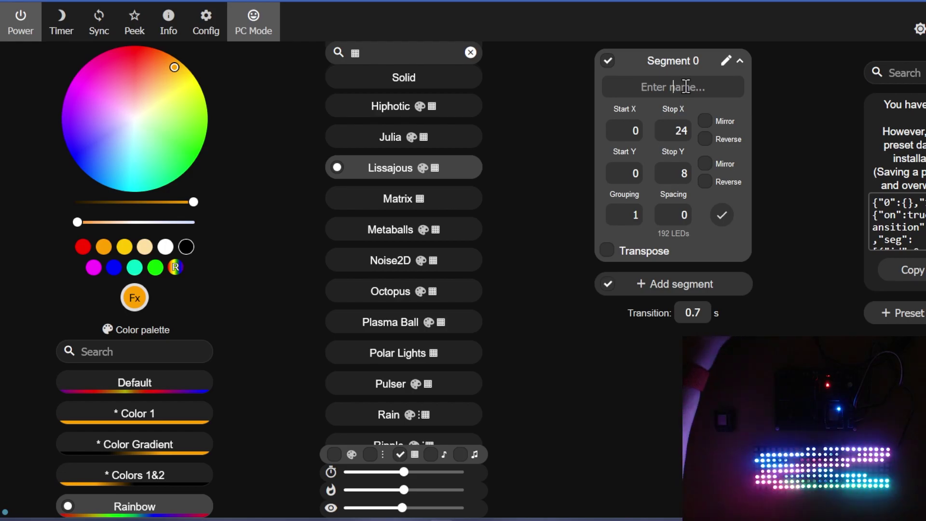
type("Mi")
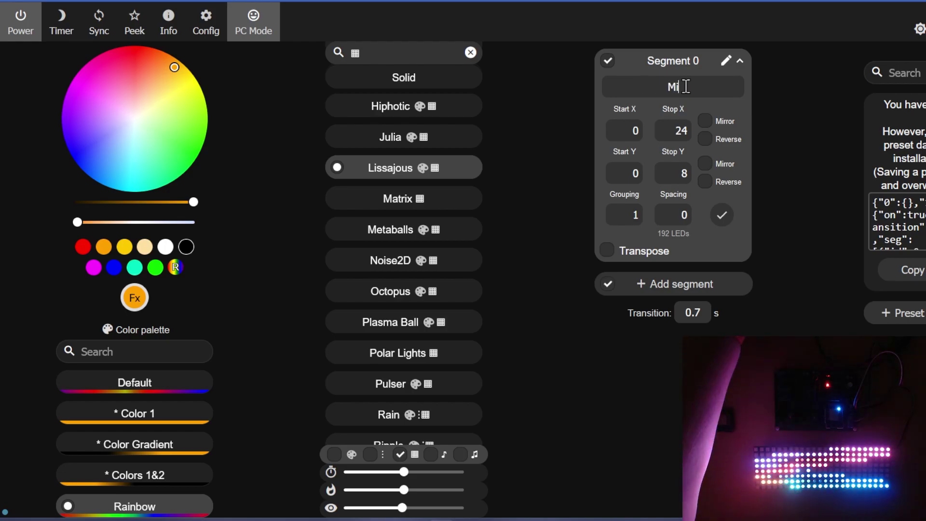
type("cro")
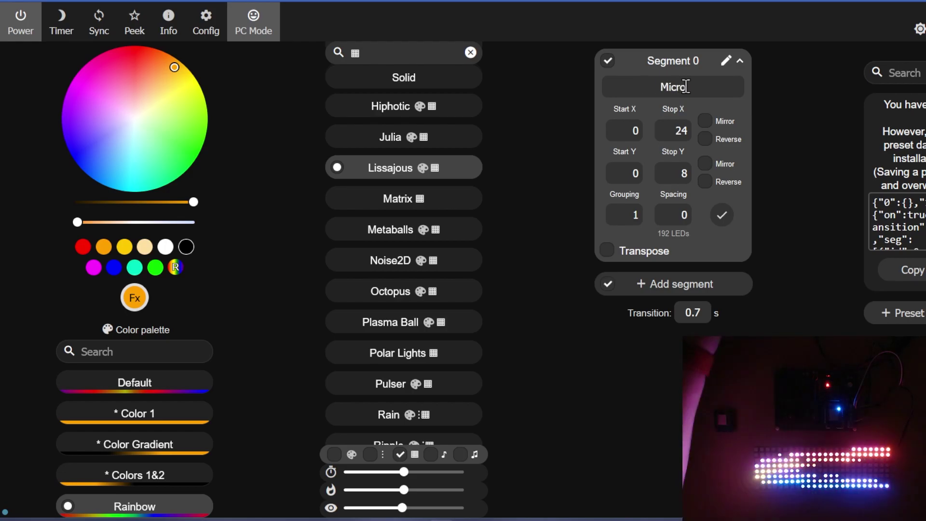
type("chipz")
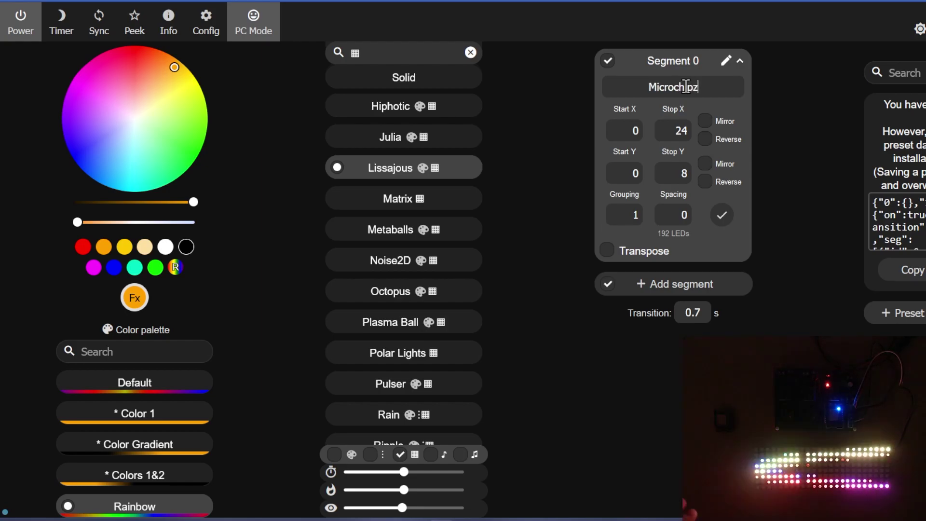
key("Return")
left_click(721, 217)
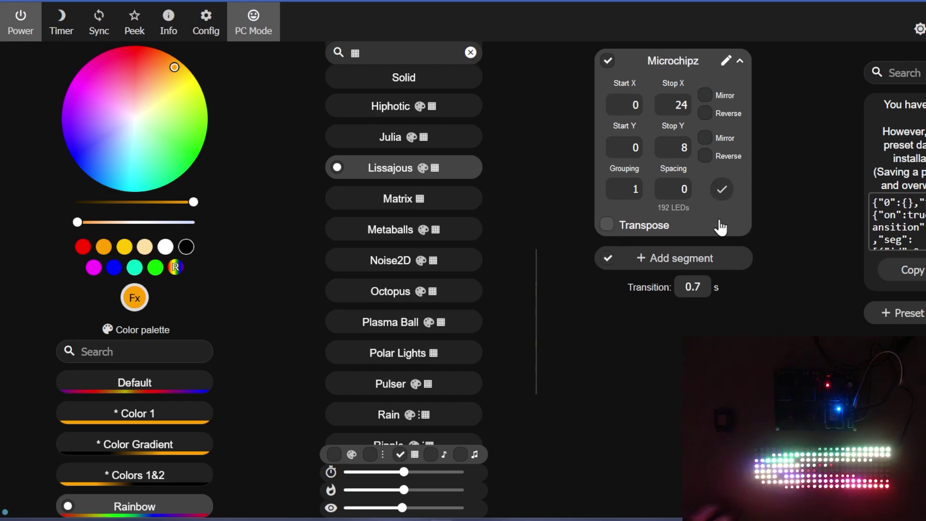
- Select the Scrolling Text effect and set its effect speed to 187
scroll(420, 362, "down", 5)
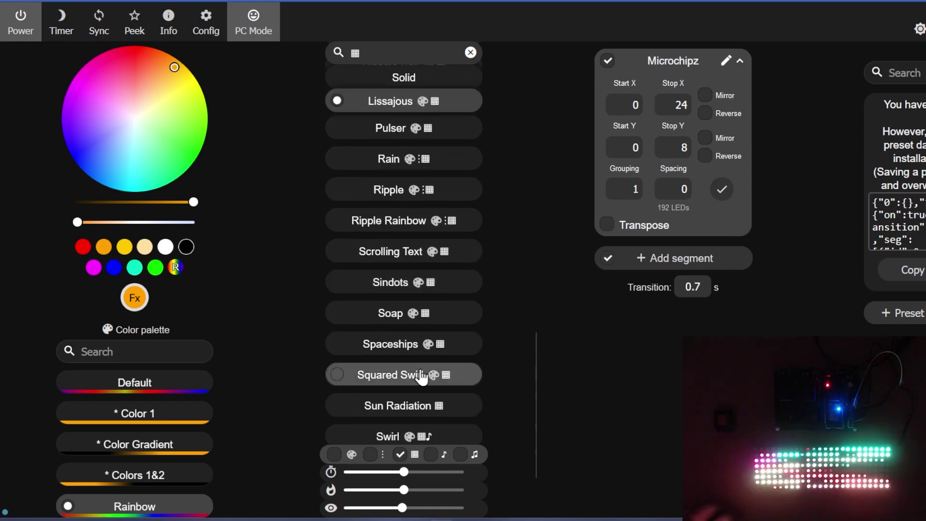
scroll(417, 398, "down", 2)
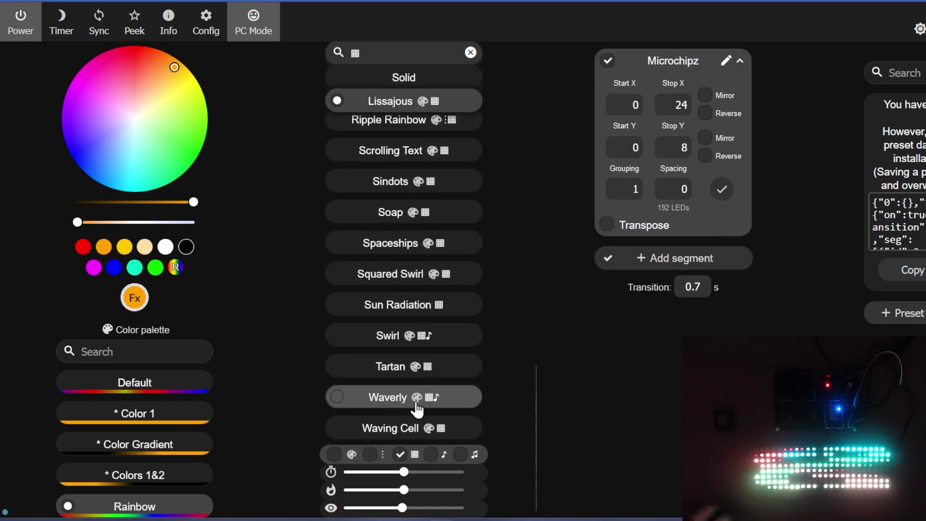
scroll(414, 405, "up", 1)
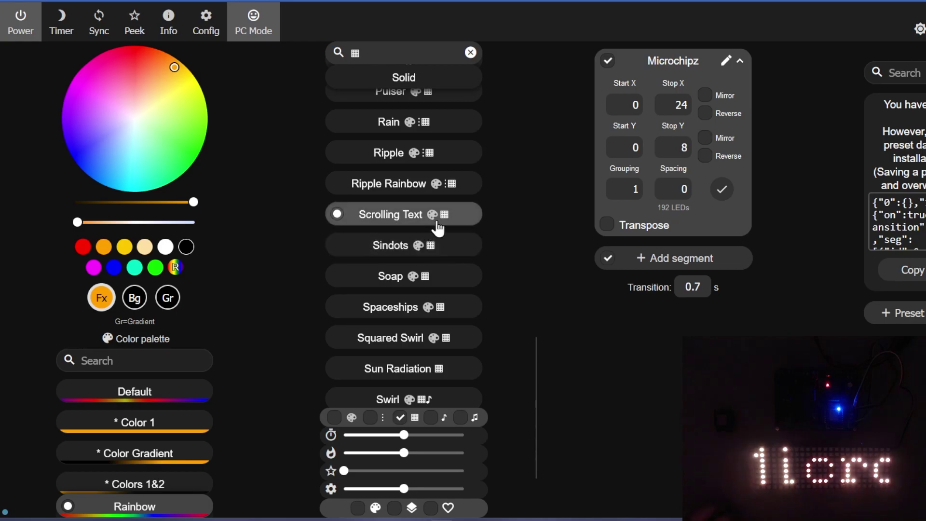
left_click_drag(404, 436, 462, 437)
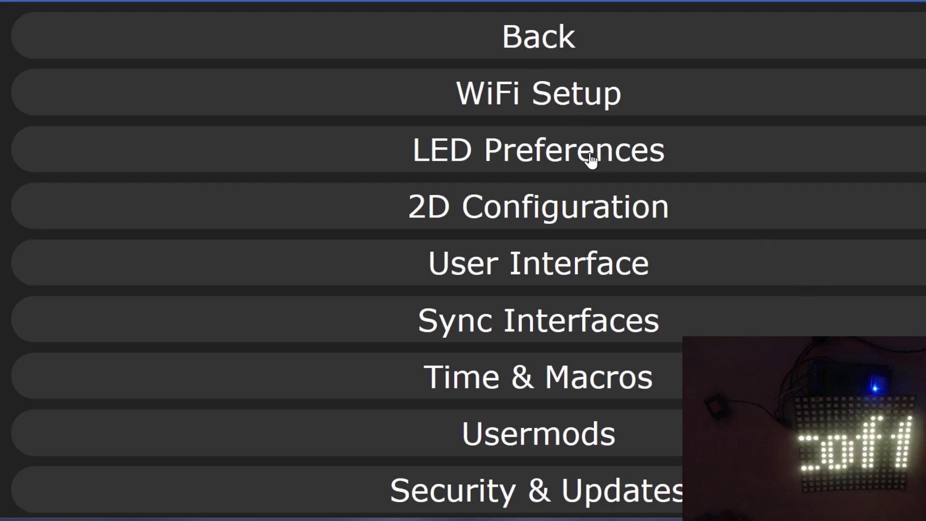
- Look over the LED Preferences and 2D Configuration pages, returning to the settings menu
left_click(597, 156)
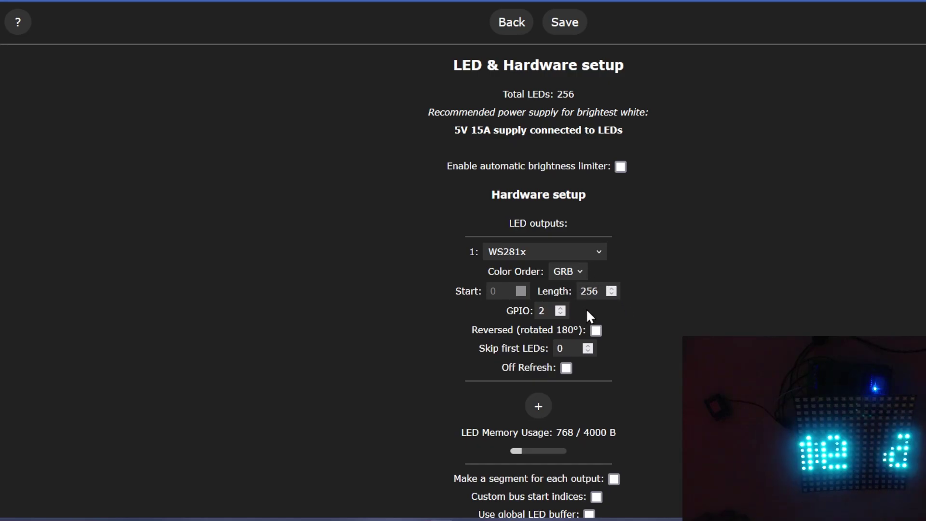
left_click(511, 20)
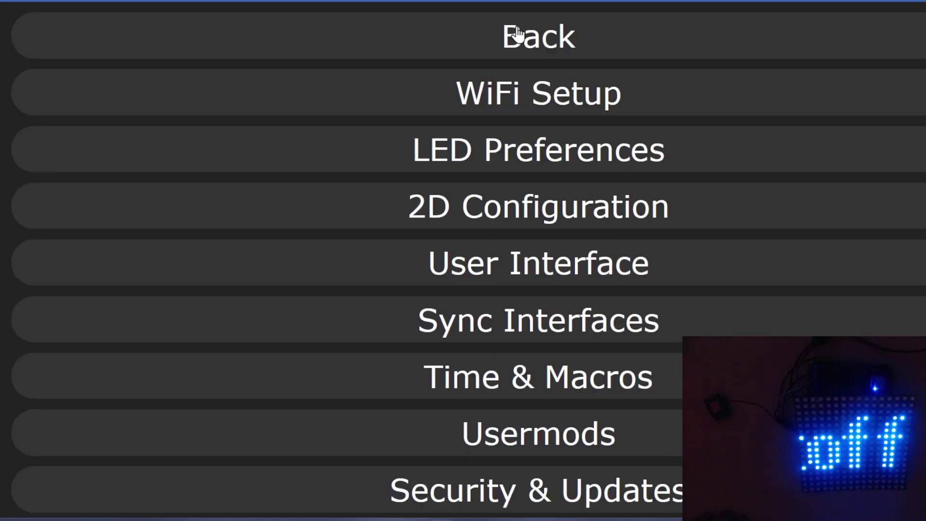
left_click(547, 212)
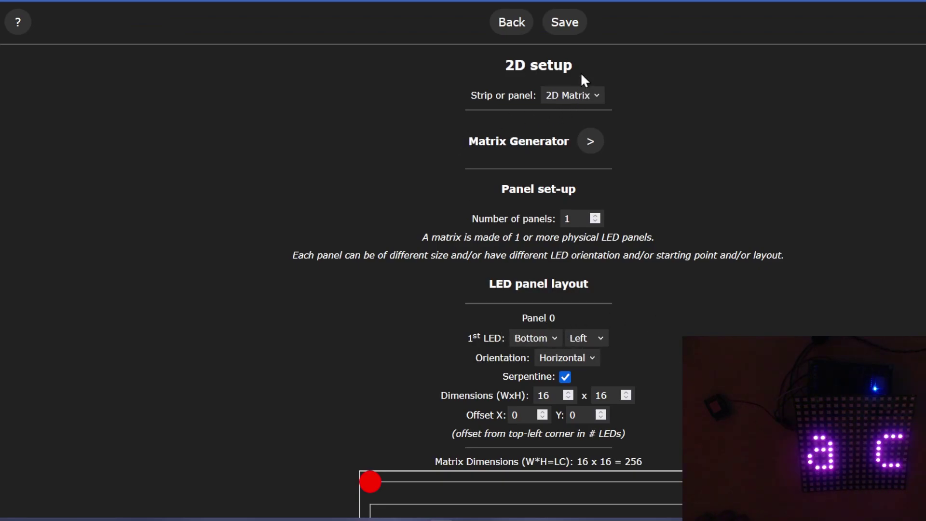
left_click(512, 22)
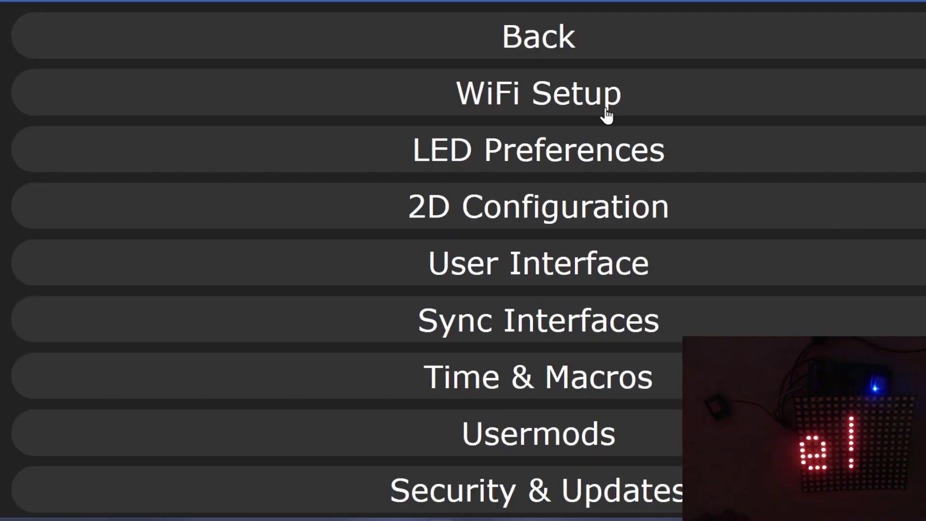
- Set the LED output length to 1 in LED Preferences and save
left_click(544, 151)
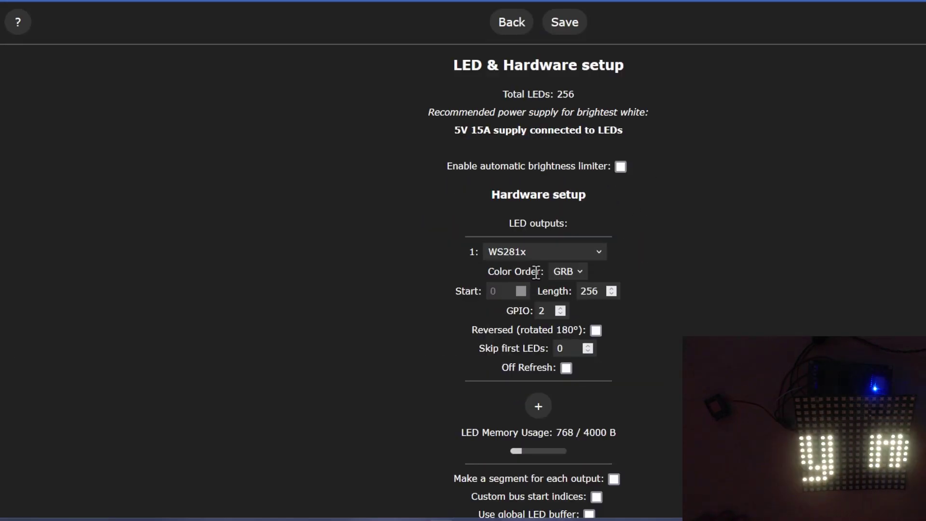
double_click(601, 291)
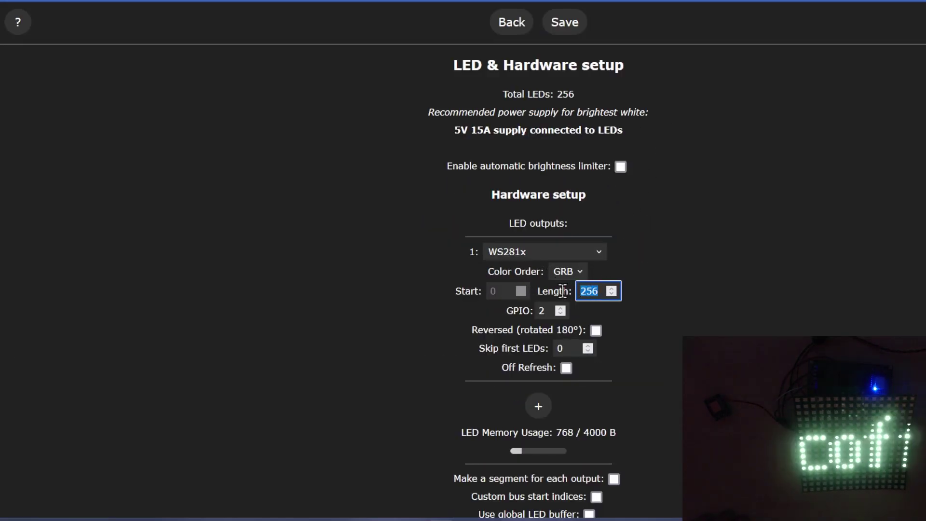
type("1")
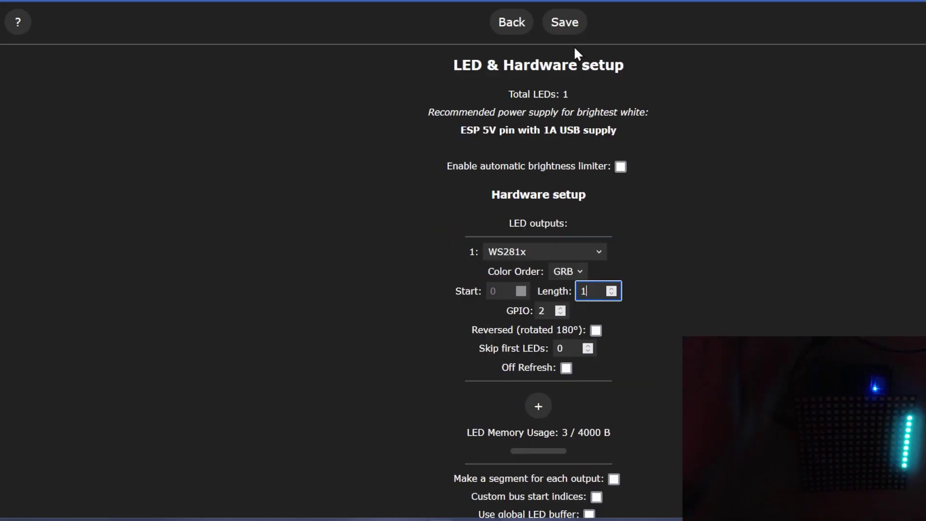
left_click(558, 24)
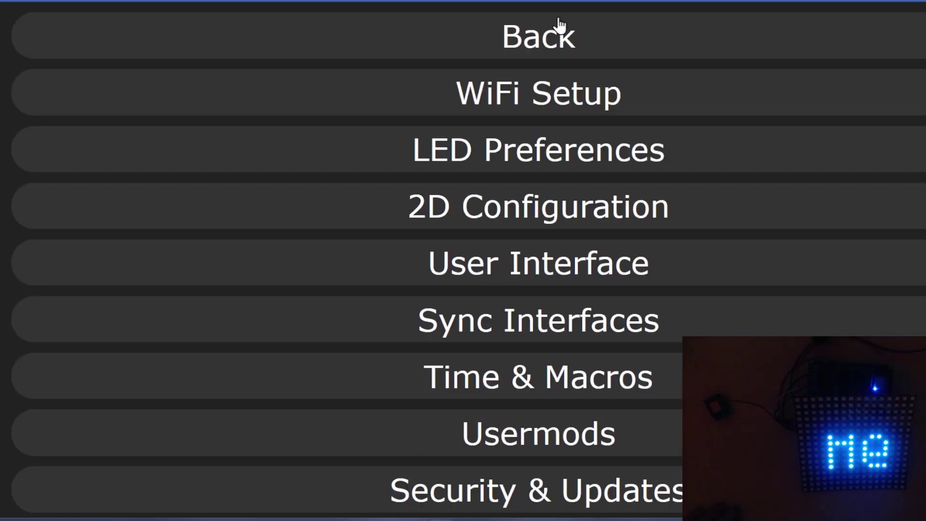
- On the main page, choose the Default palette and Solid effect, then switch the lights off
left_click(528, 35)
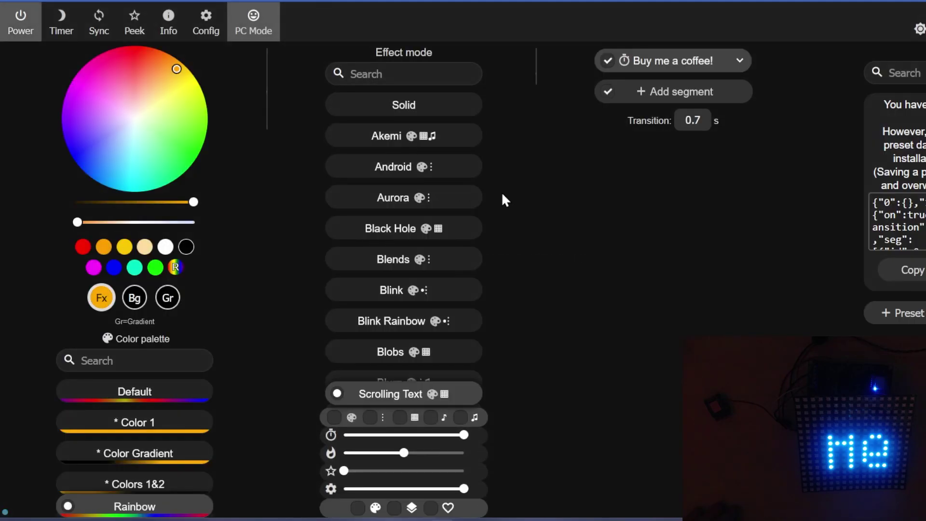
left_click(145, 398)
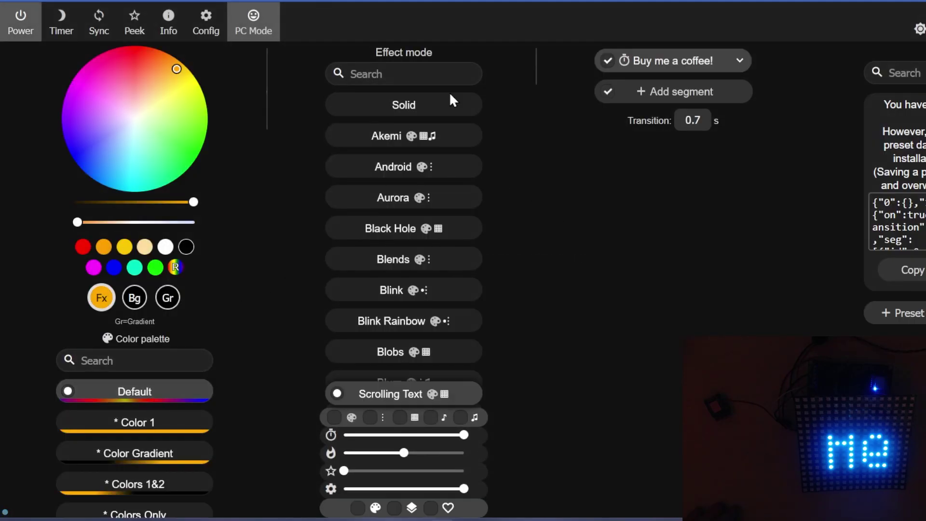
left_click(421, 104)
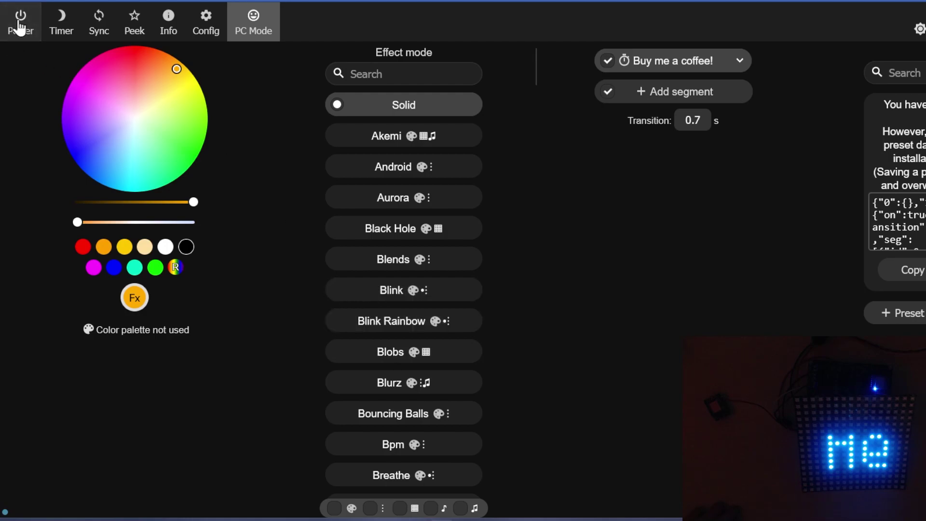
left_click(19, 27)
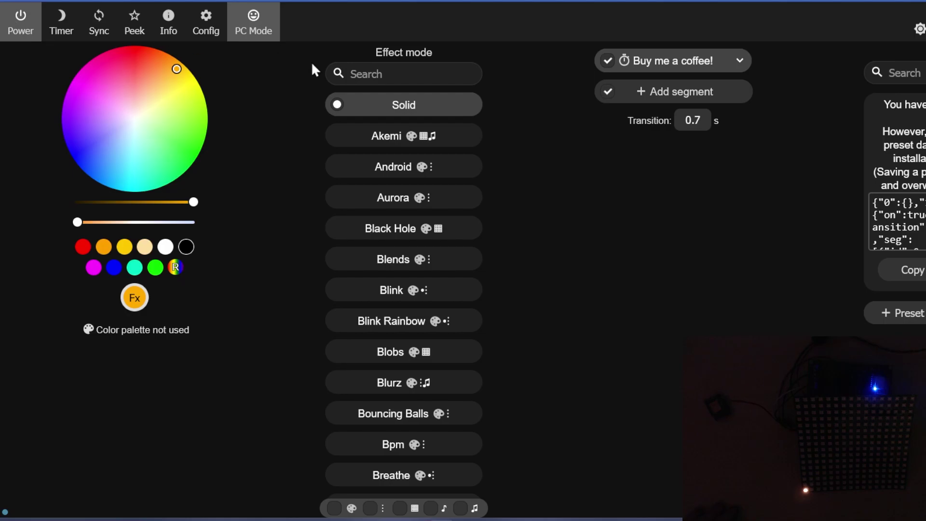
left_click(205, 24)
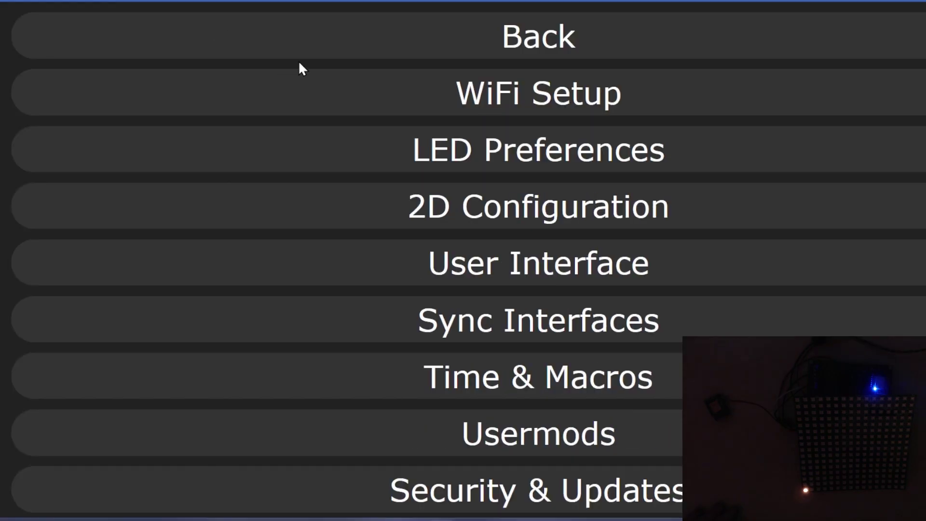
- Check the 2D configuration, then set the LED output length back to 256 and save
left_click(482, 211)
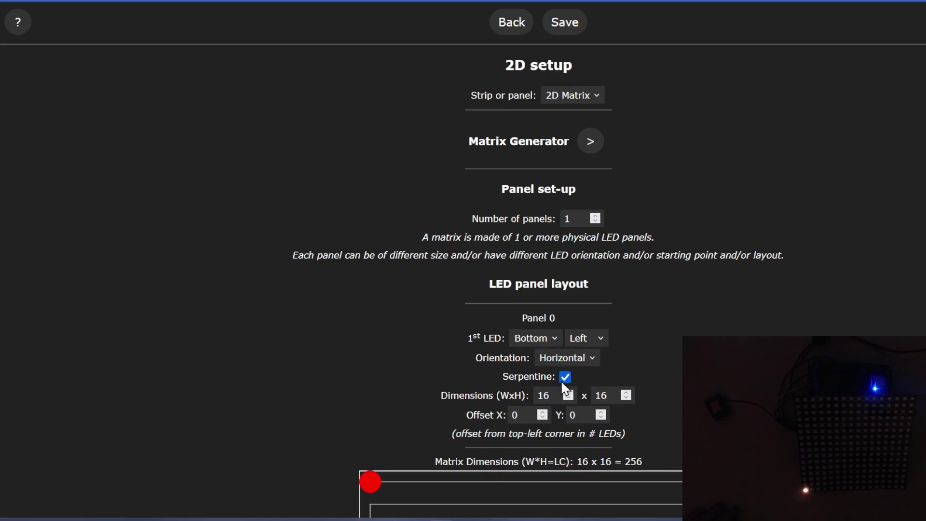
left_click(522, 35)
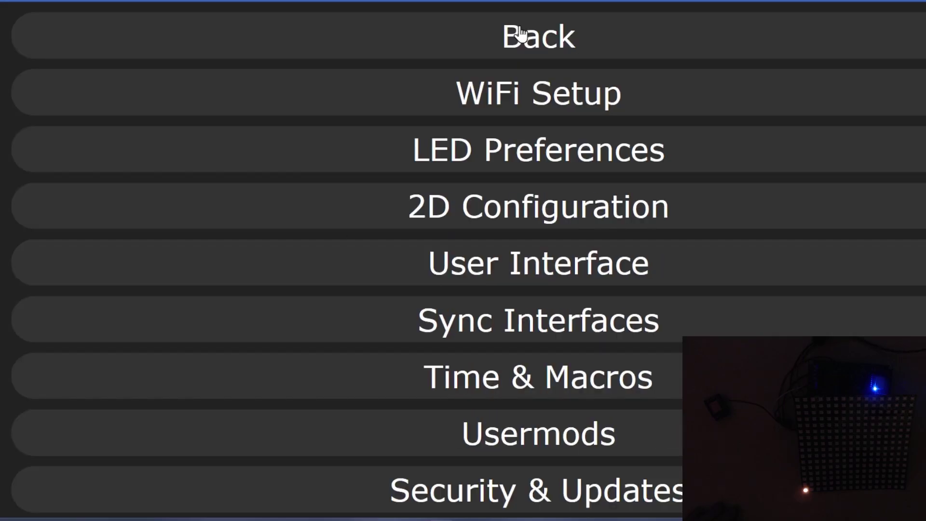
left_click(527, 165)
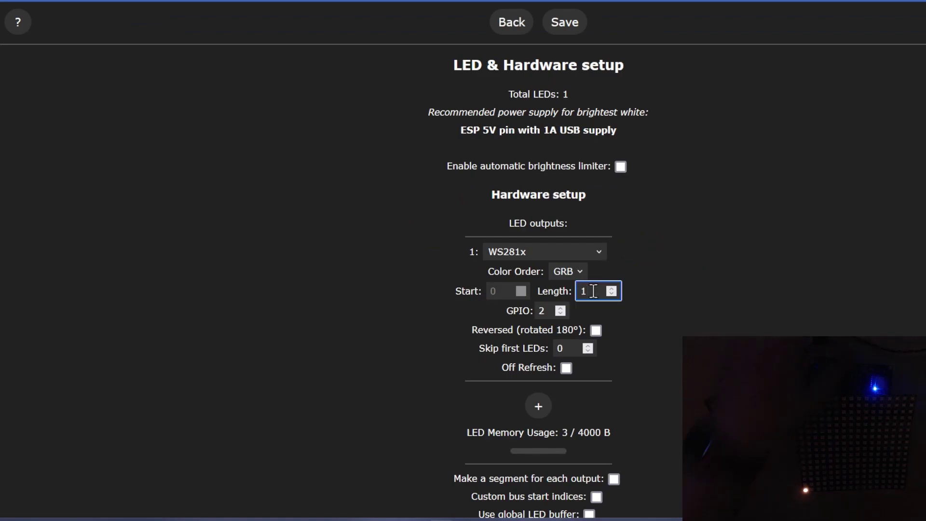
key("BackSpace")
type("256")
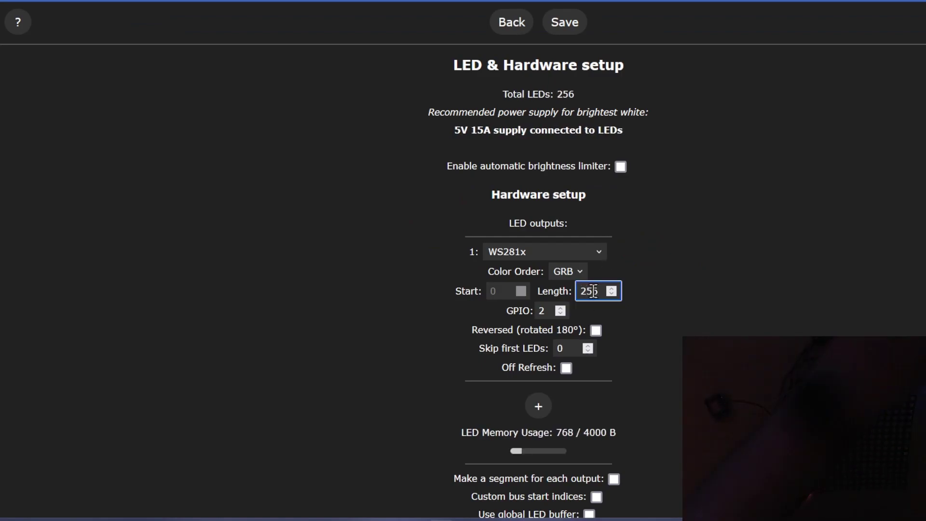
left_click(560, 23)
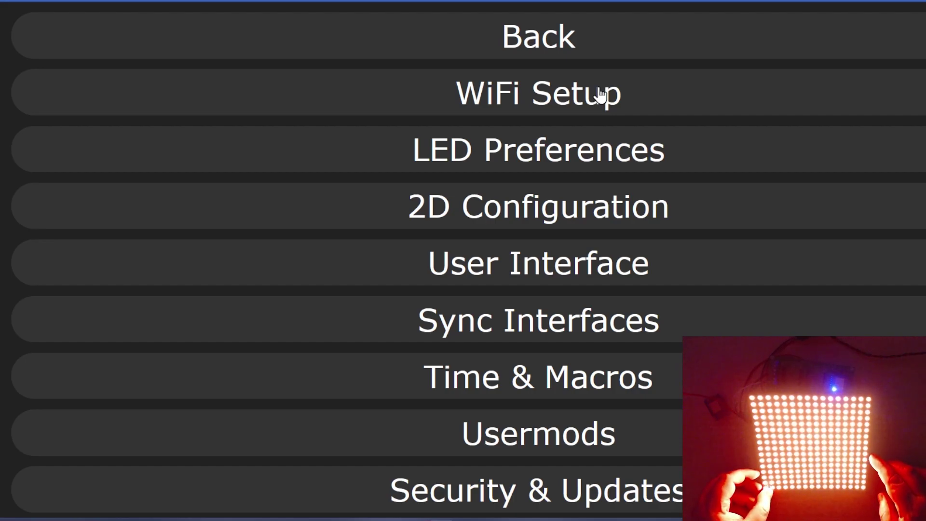
- Save the 16 x 16 serpentine, bottom-left-start 2D matrix setup and return to the main page
left_click(587, 222)
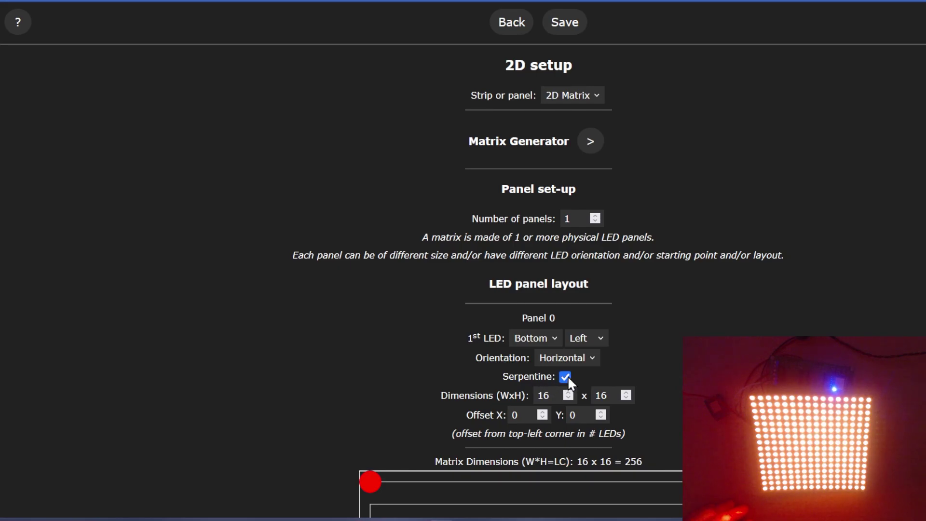
scroll(425, 406, "down", 5)
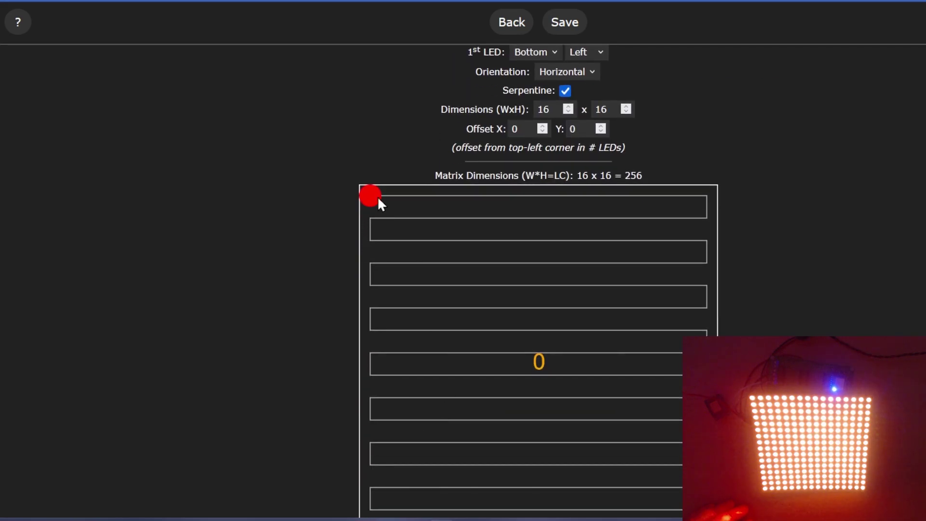
scroll(502, 391, "down", 3)
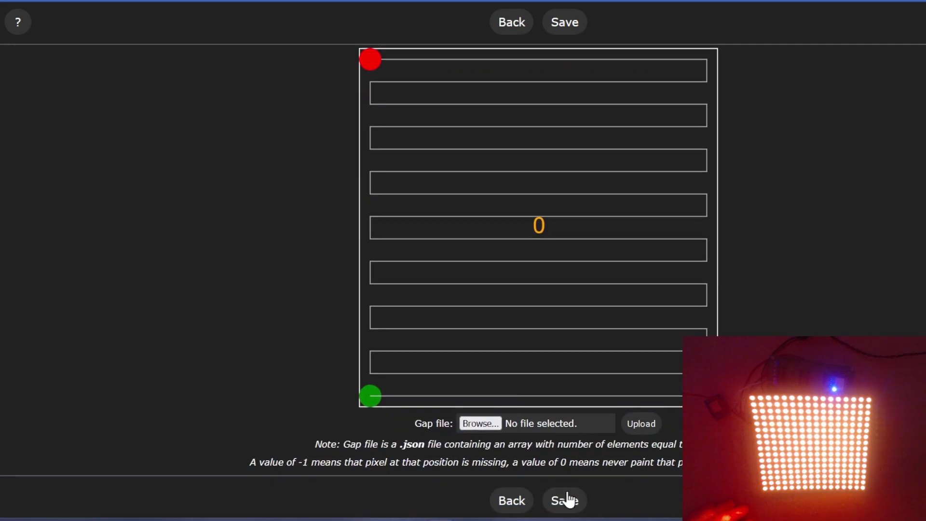
left_click(568, 500)
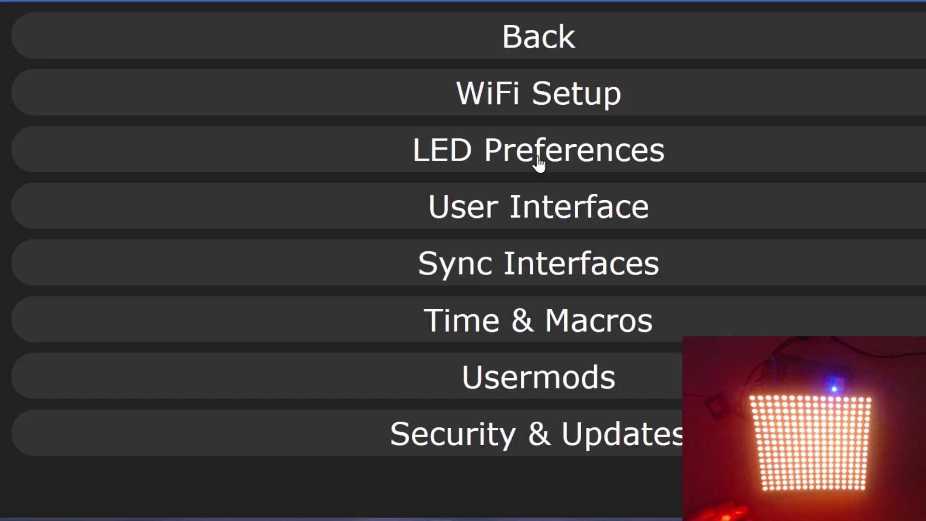
left_click(537, 35)
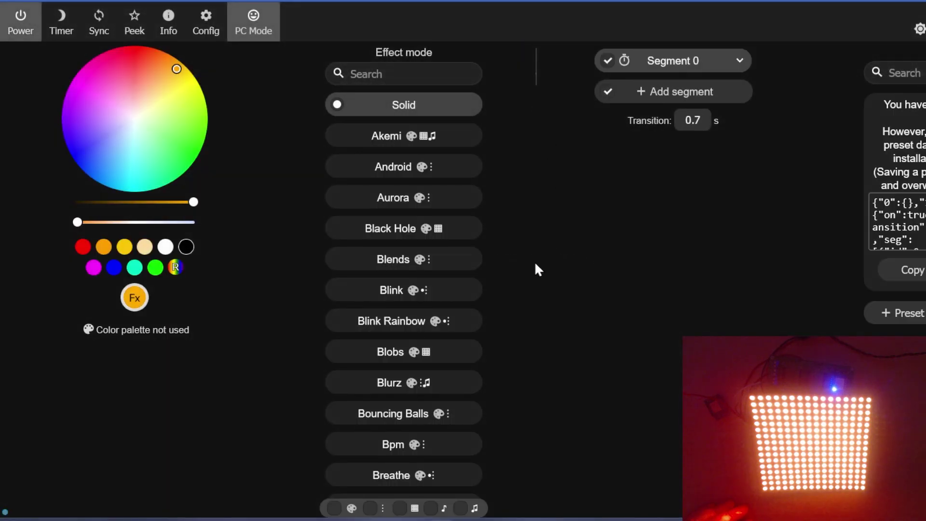
- Apply Black Hole, filter to 2D effects, then try Drift and Drift Rose
left_click(438, 231)
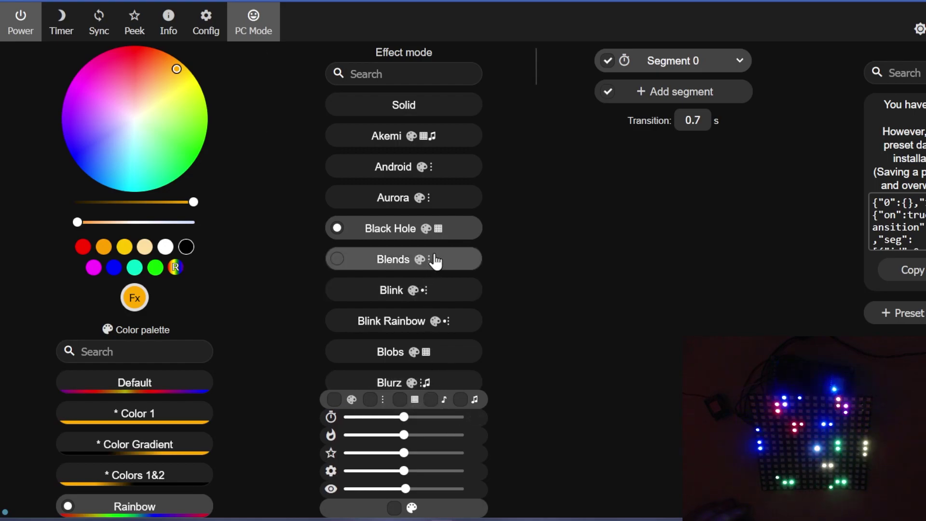
left_click(415, 400)
left_click(423, 385)
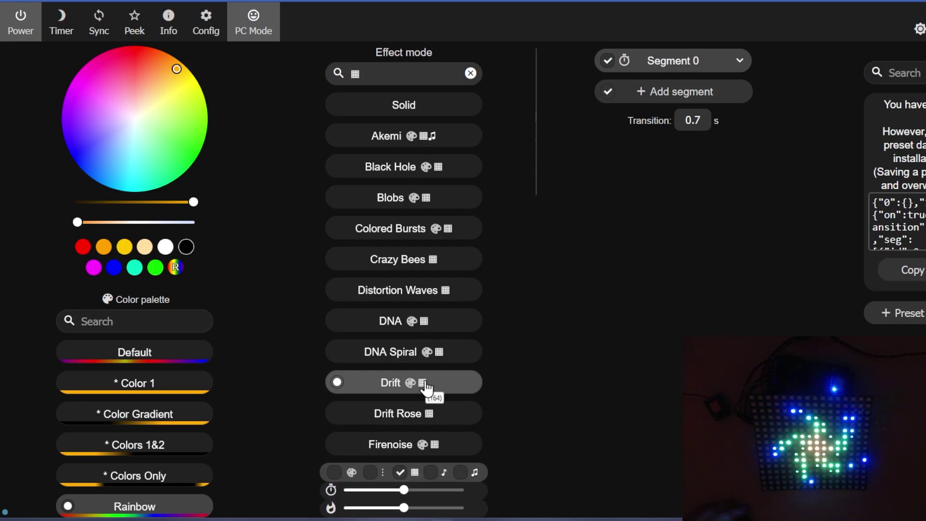
left_click(436, 421)
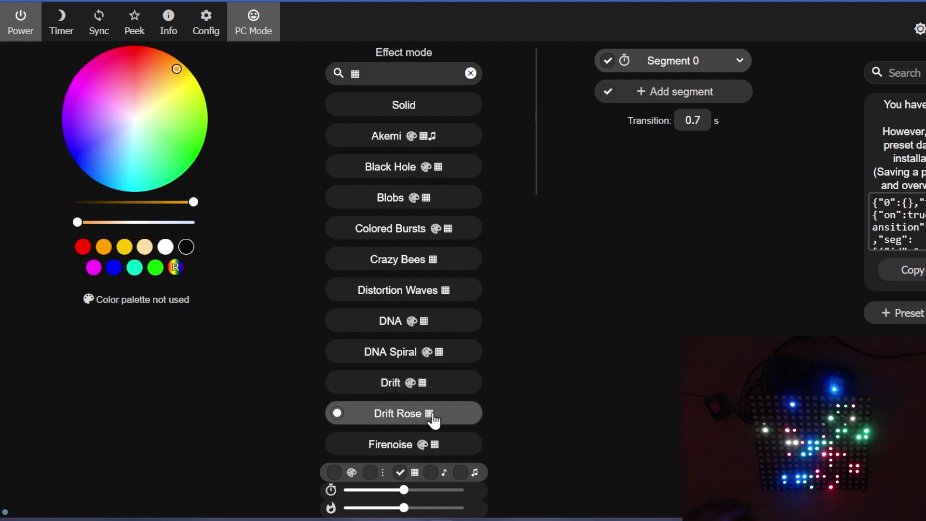
- Try Drift, DNA Spiral and Distortion Waves, leaving Crazy Bees running
left_click(422, 389)
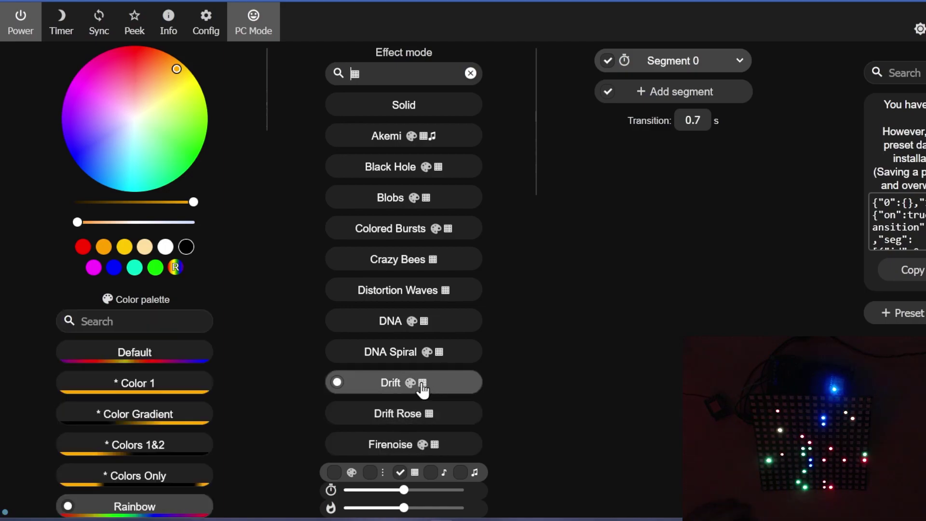
left_click(440, 358)
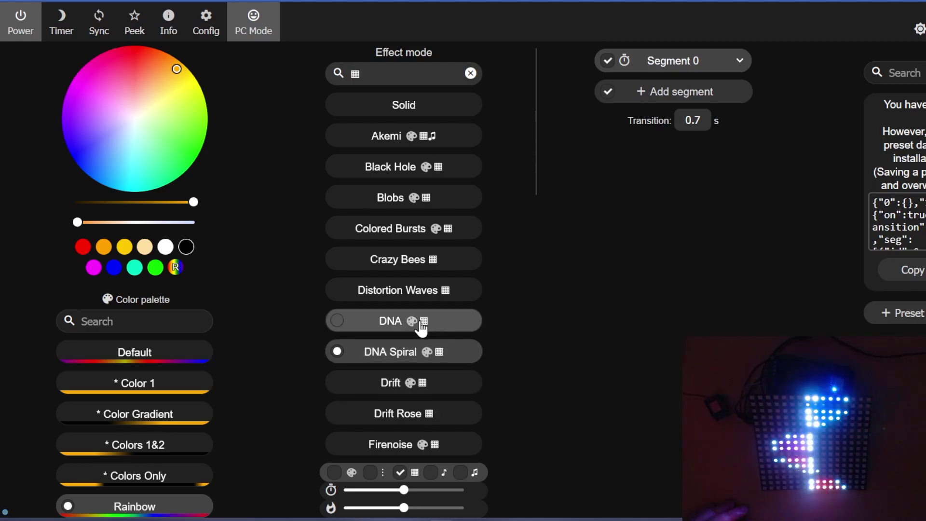
left_click(446, 295)
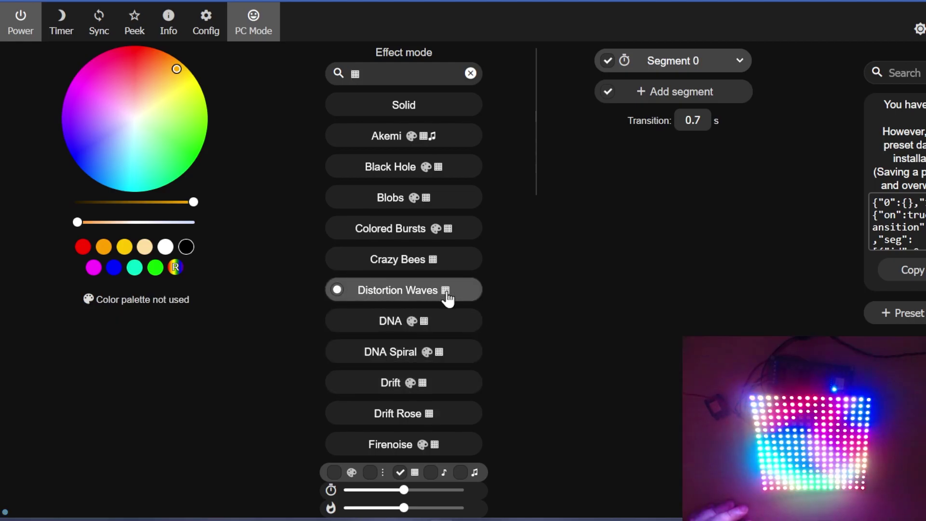
left_click(436, 265)
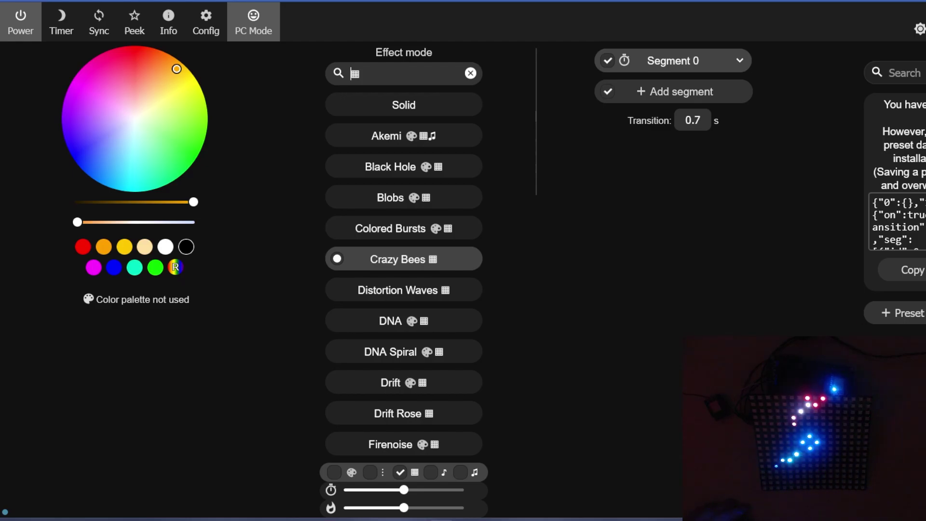
scroll(395, 358, "down", 20)
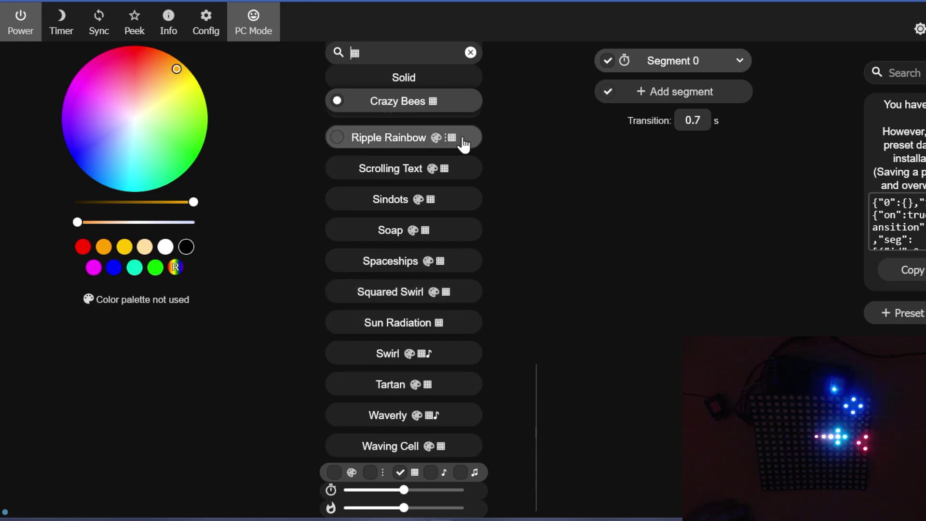
- Apply Scrolling Text, name the segment 'Microchipz', and max out the Speed and Font size sliders
left_click(399, 170)
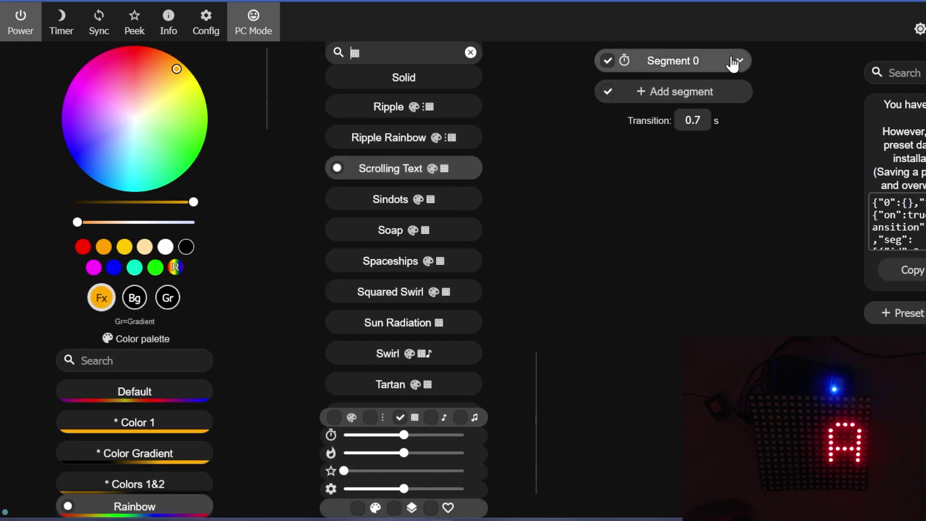
left_click(738, 61)
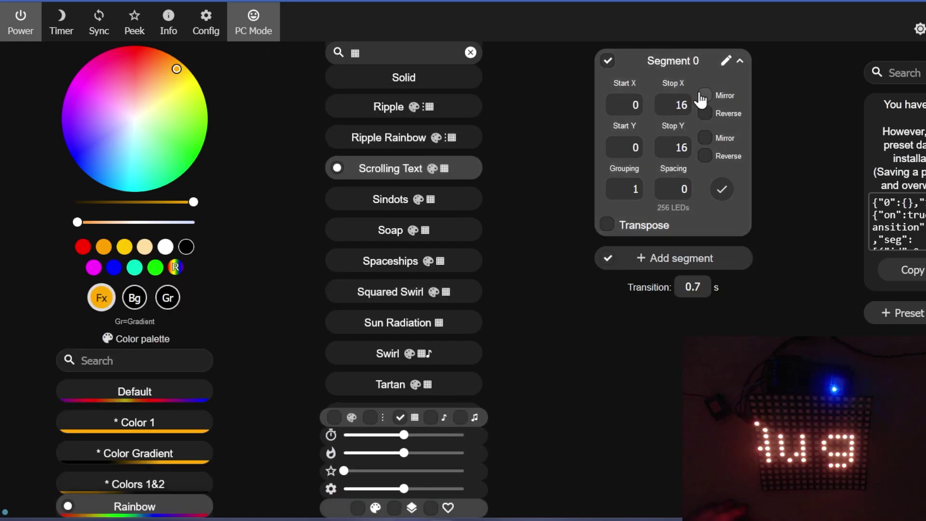
left_click(726, 60)
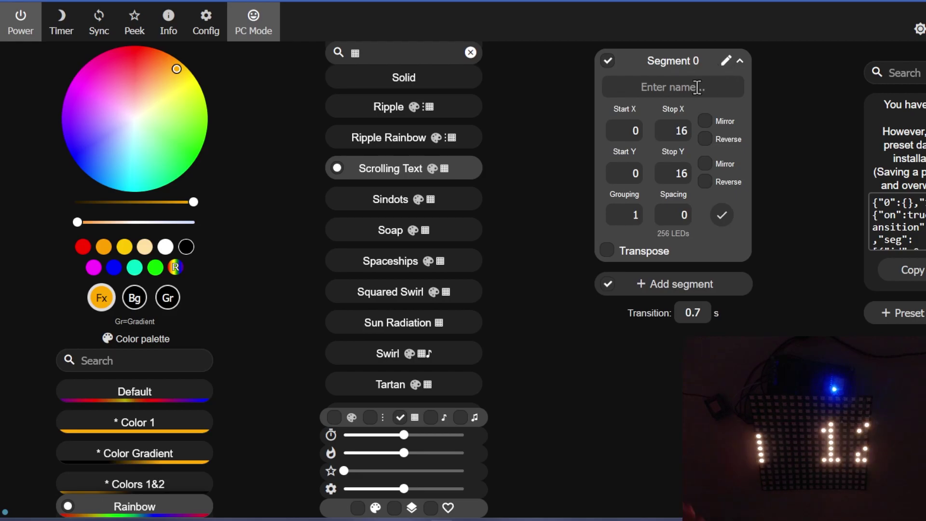
type("Microc")
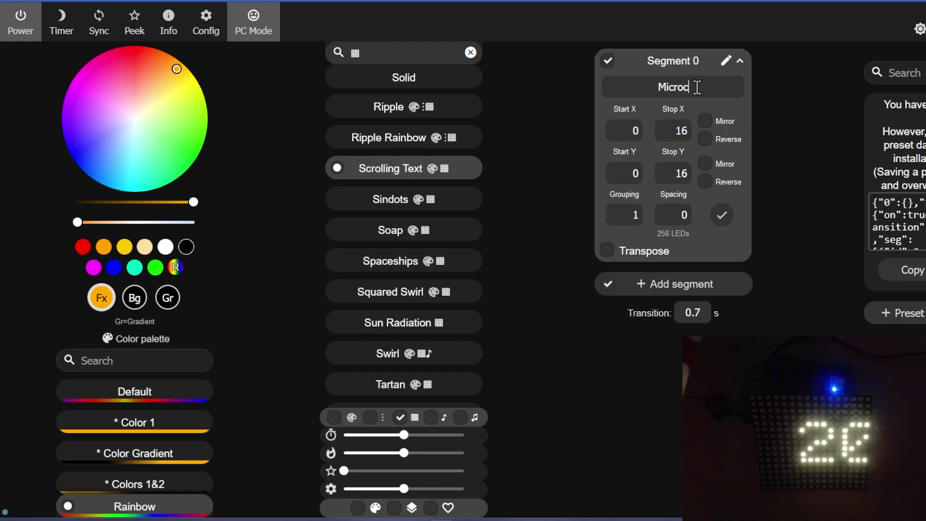
type("hipz")
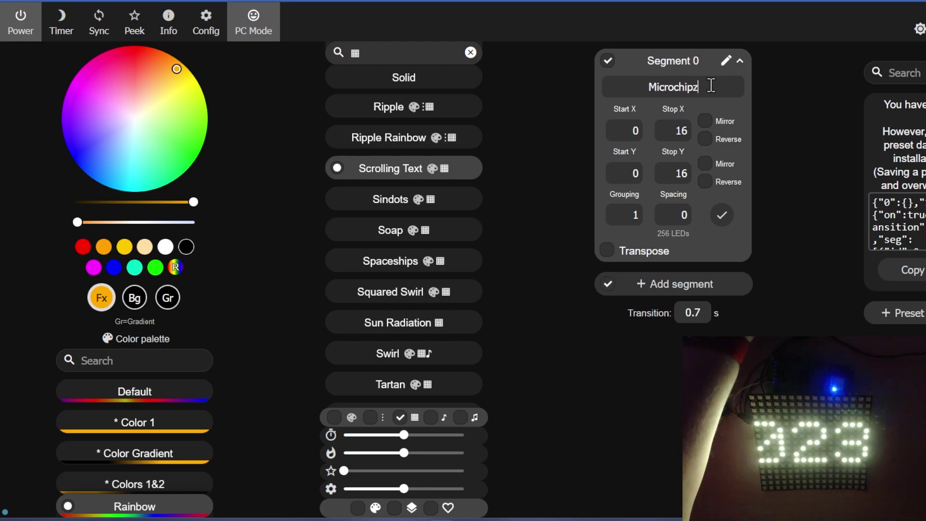
left_click(723, 216)
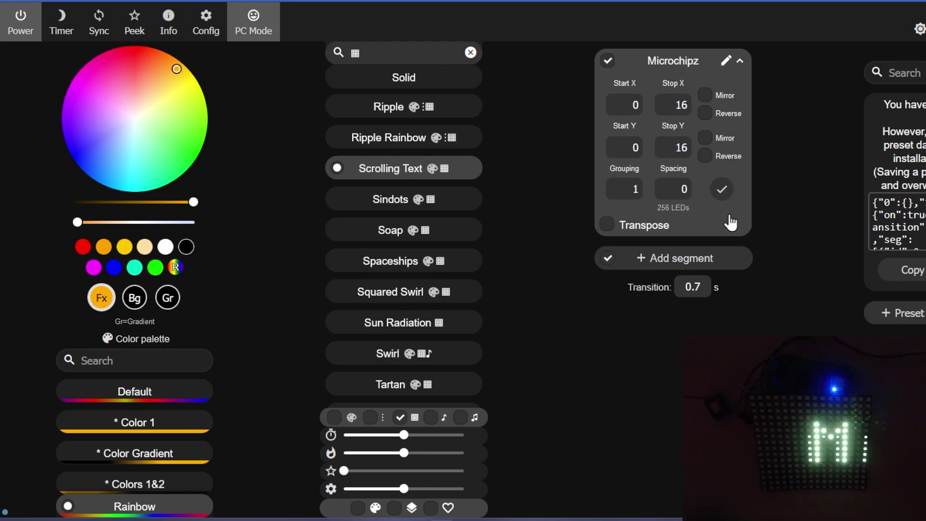
left_click(466, 436)
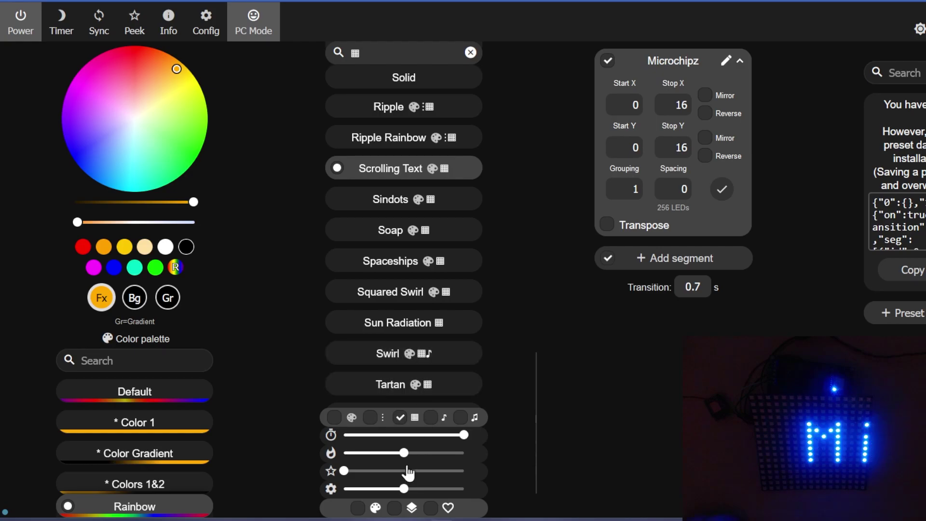
left_click_drag(404, 490, 464, 489)
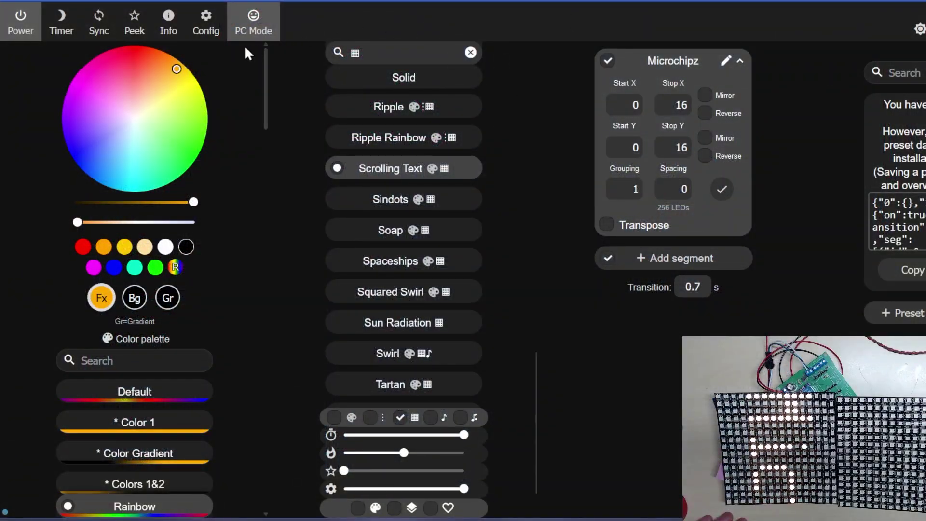
- In LED Preferences, set the LED output length to 1 and save
left_click(208, 24)
left_click(539, 149)
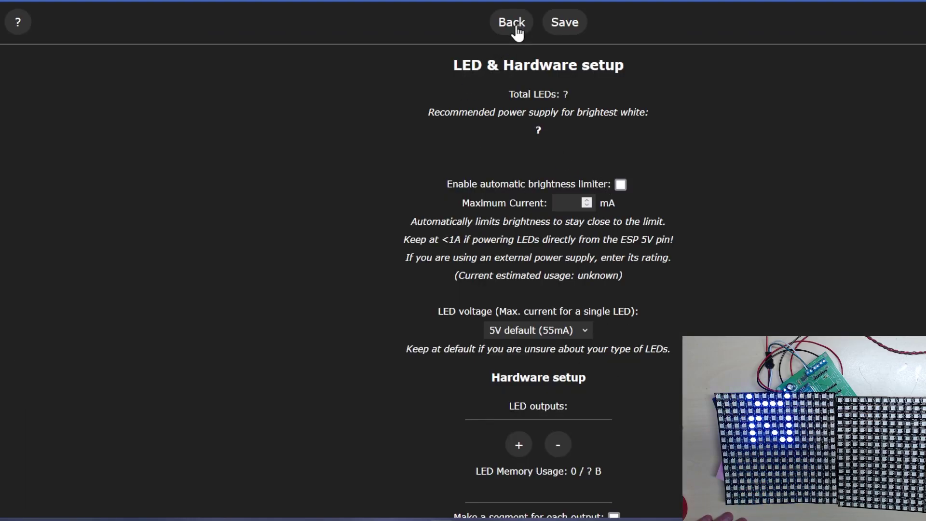
double_click(610, 294)
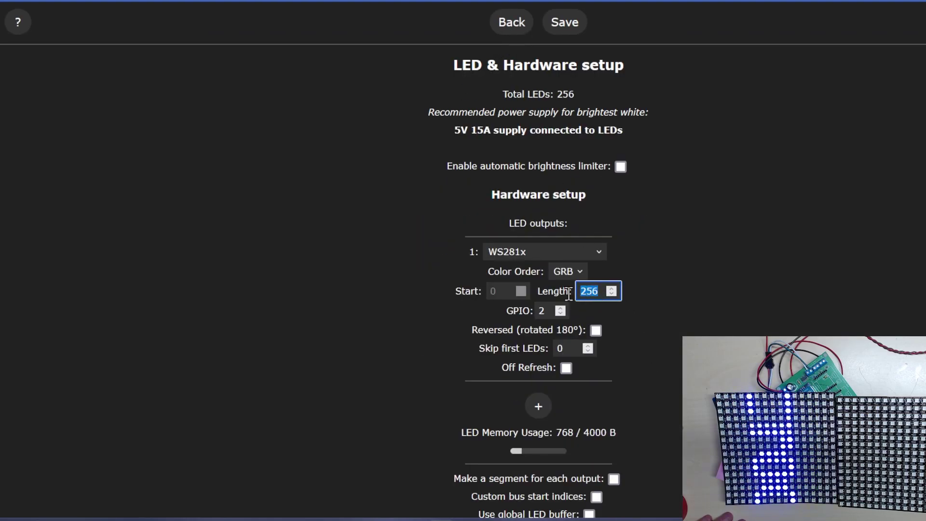
type("1")
left_click(567, 22)
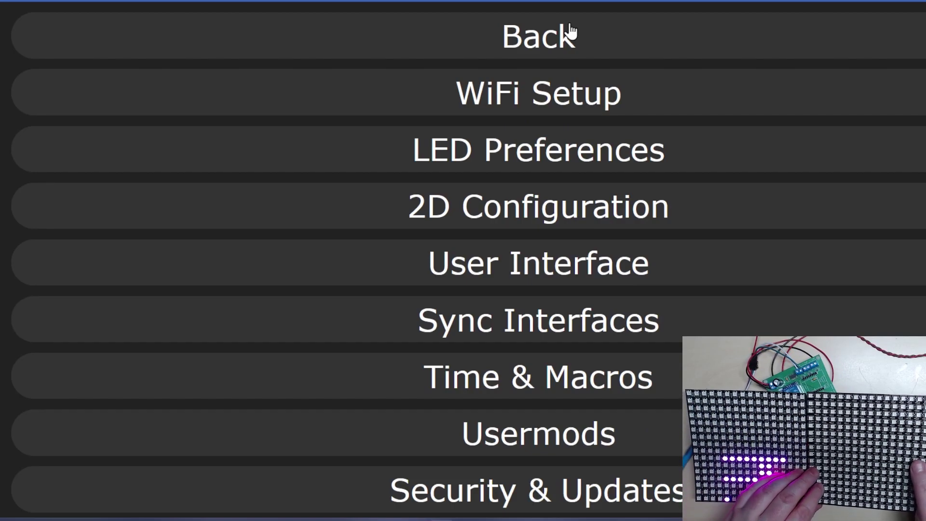
- Switch the effect to Solid, cycle power off and on, and reopen LED Preferences
left_click(538, 37)
left_click(440, 104)
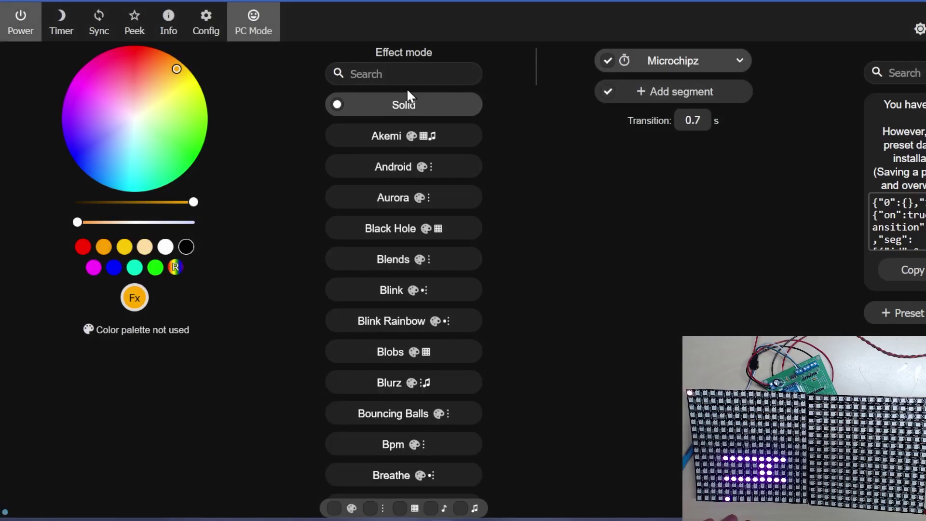
left_click(17, 22)
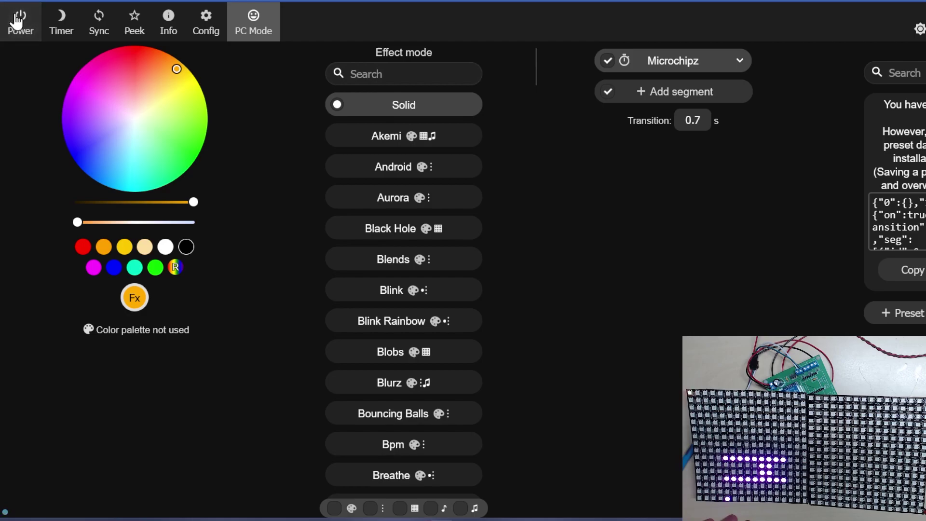
left_click(16, 20)
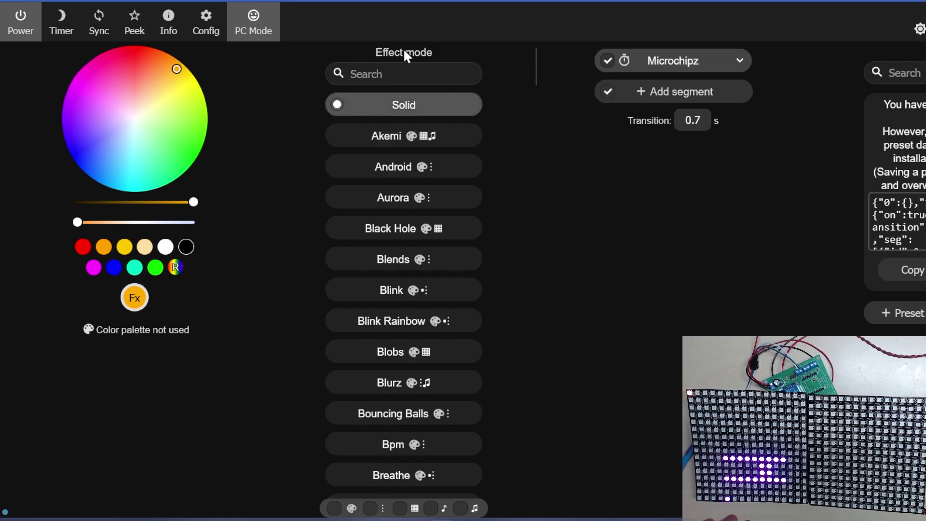
left_click(199, 27)
left_click(549, 159)
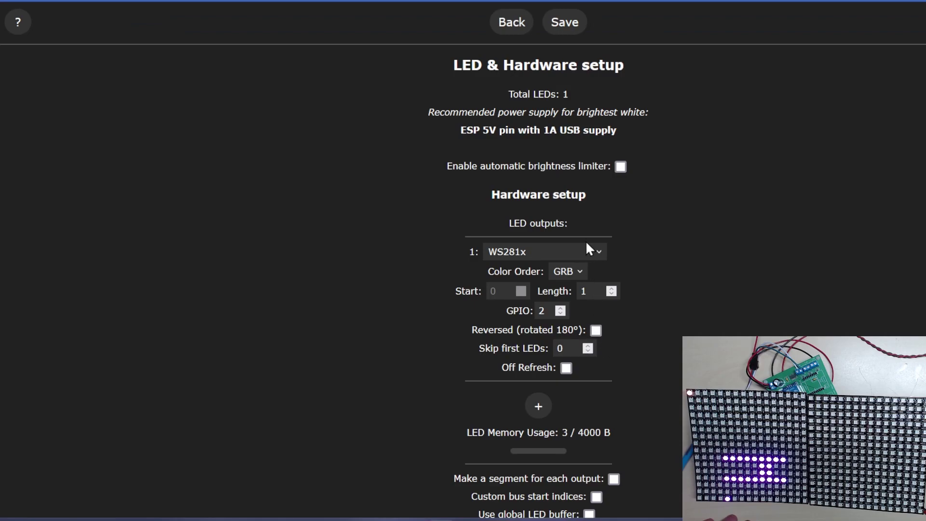
- Set the LED output length to 512 and save it
double_click(593, 293)
type("52")
key("BackSpace")
type("12")
left_click(575, 29)
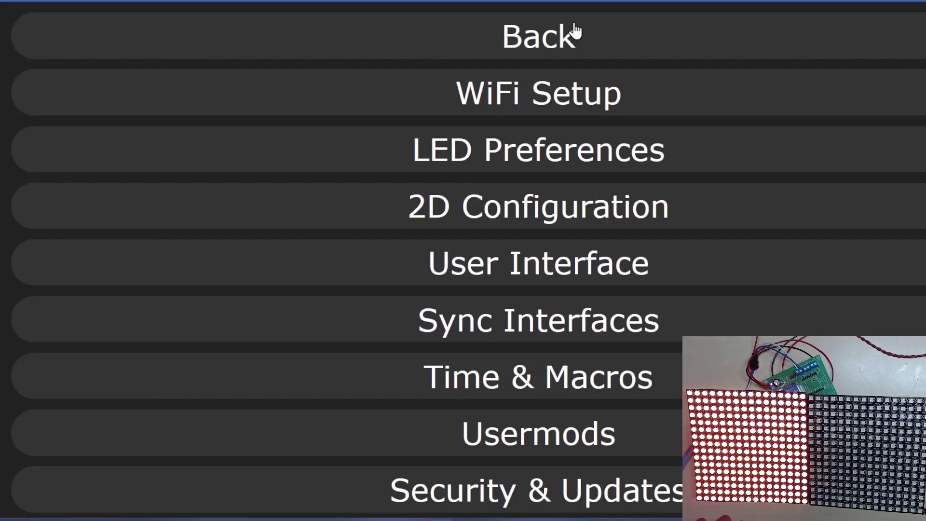
left_click(571, 38)
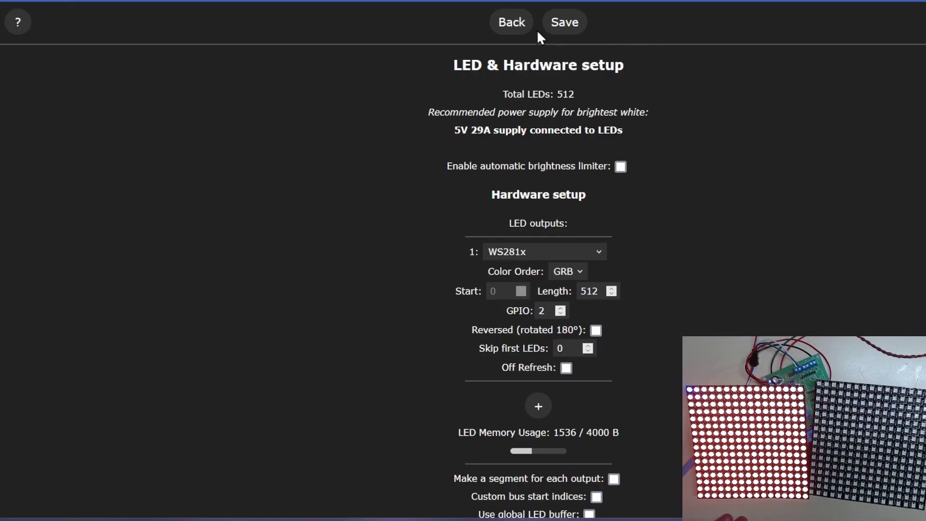
left_click(564, 28)
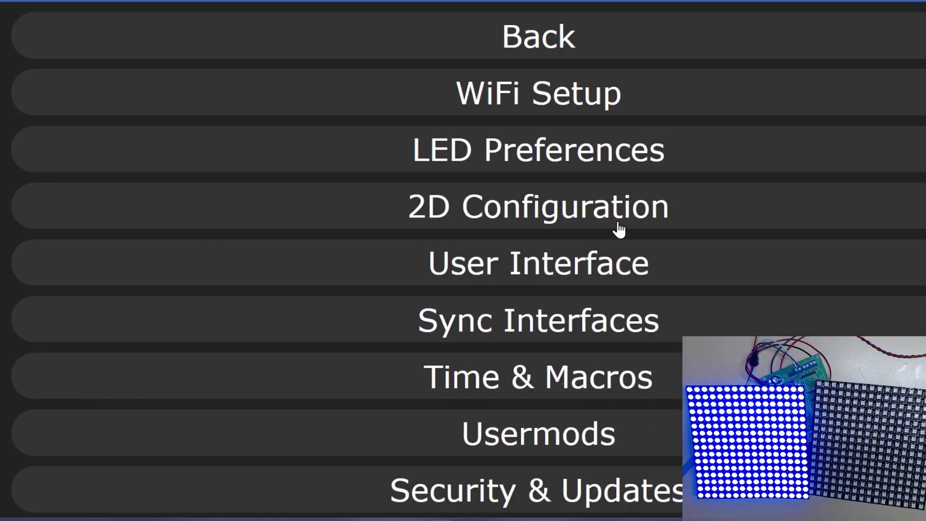
- In 2D Configuration, set the 1st LED position to Top and save
left_click(619, 224)
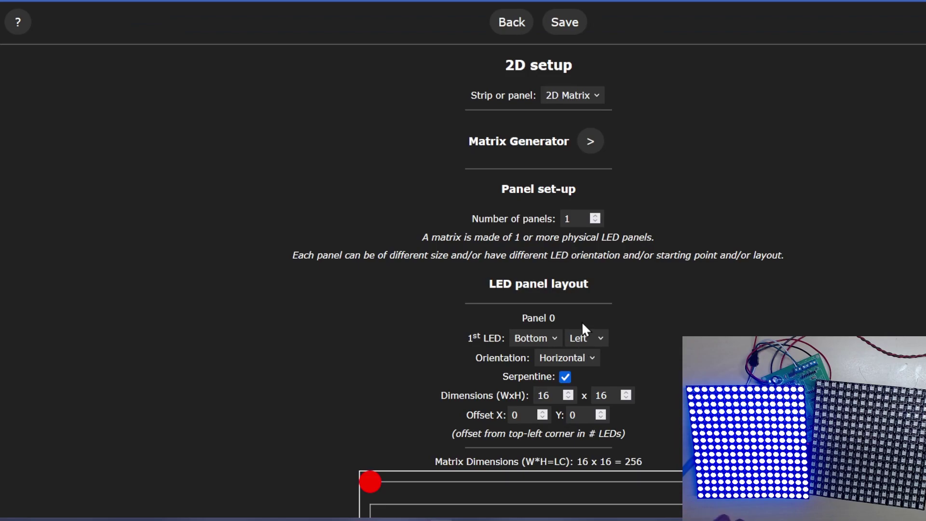
left_click(548, 340)
left_click(550, 352)
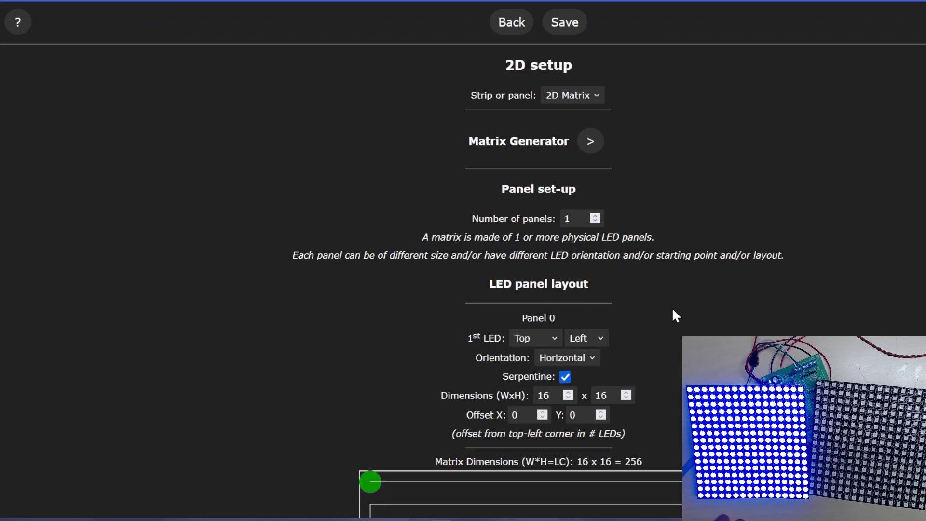
left_click(577, 28)
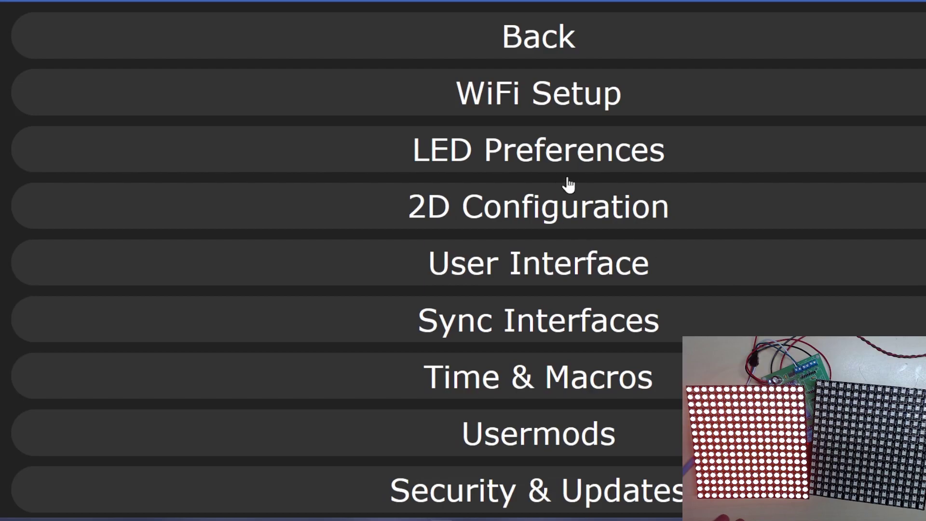
- Change the 2D matrix width to 32 and save the 32 x 16 layout
left_click(567, 208)
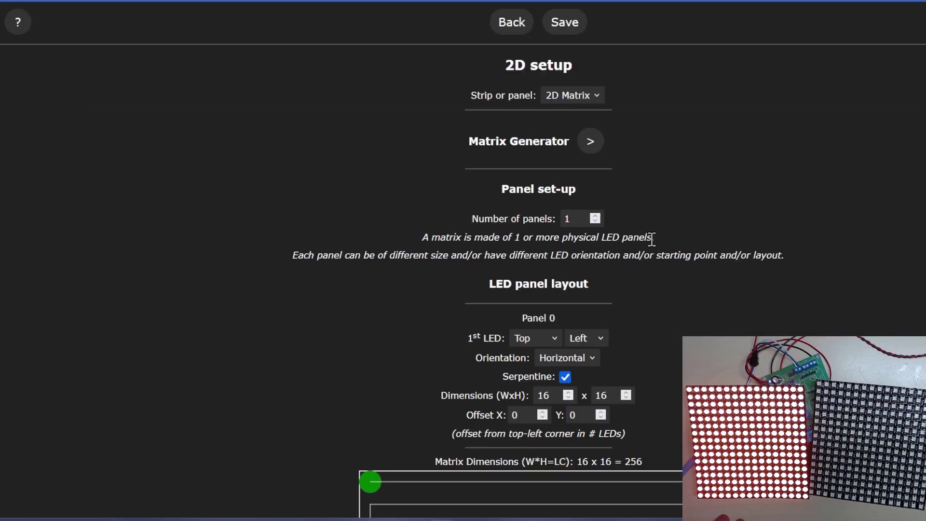
scroll(662, 282, "down", 3)
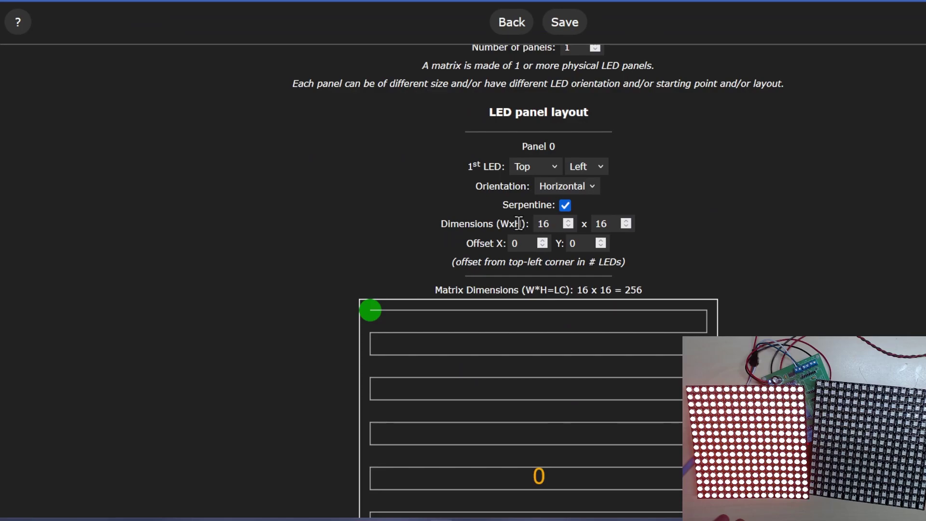
double_click(556, 225)
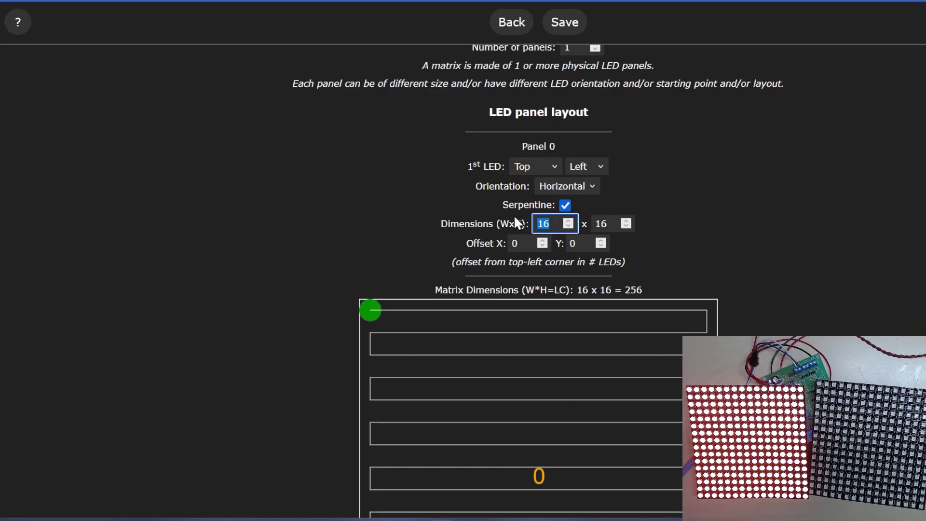
type("32")
left_click(568, 24)
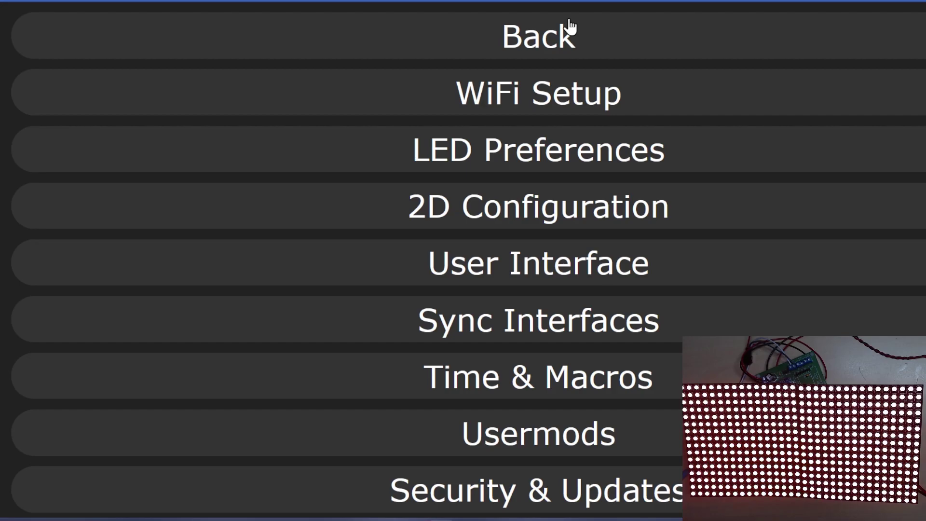
- Back on the main page, try Black Hole, filter to 2D effects, and apply Scrolling Text
left_click(572, 36)
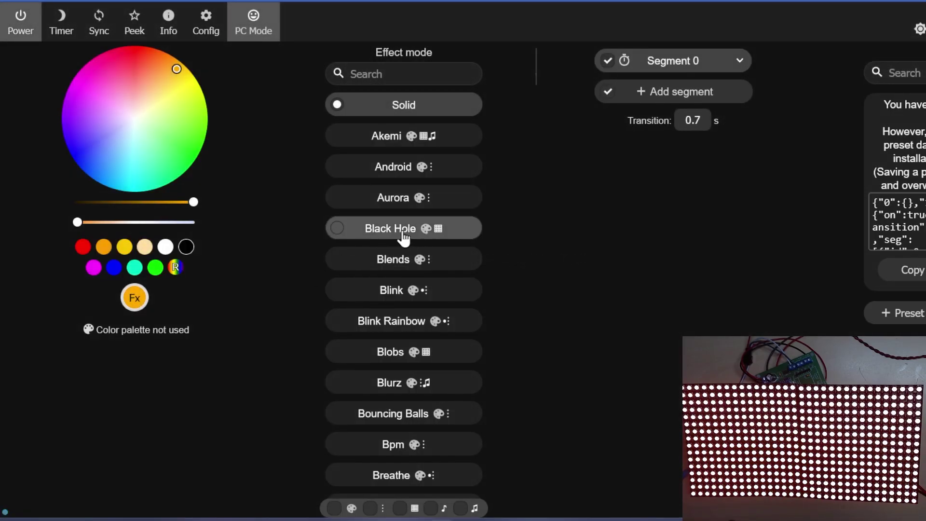
left_click(404, 237)
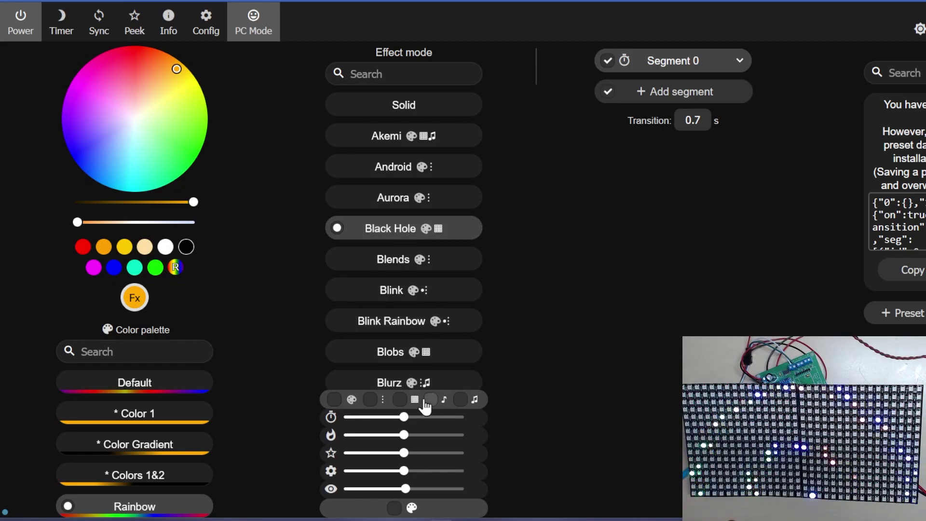
left_click(400, 400)
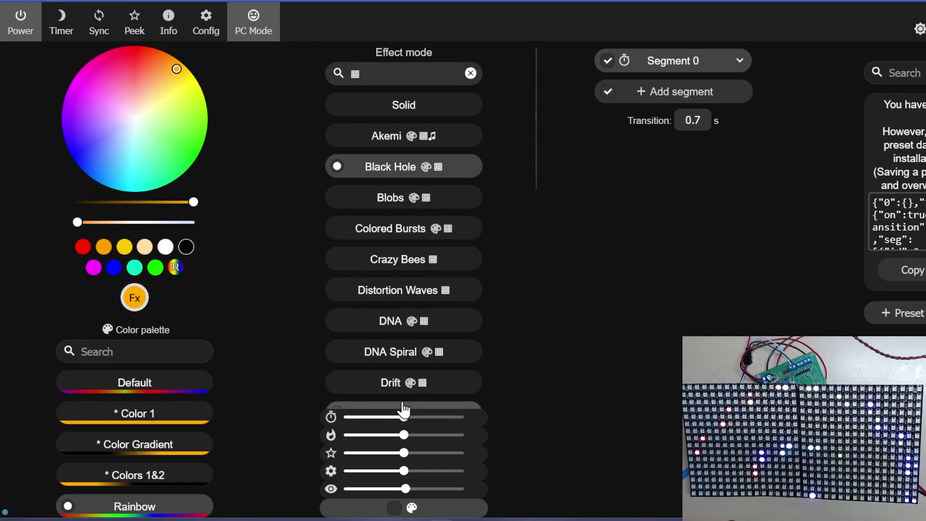
scroll(449, 381, "down", 15)
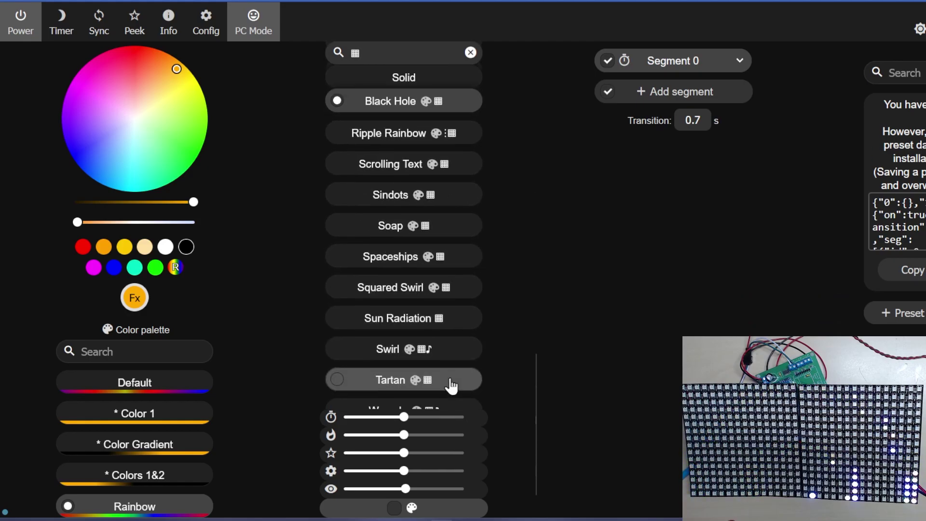
scroll(450, 384, "down", 1)
scroll(436, 270, "up", 3)
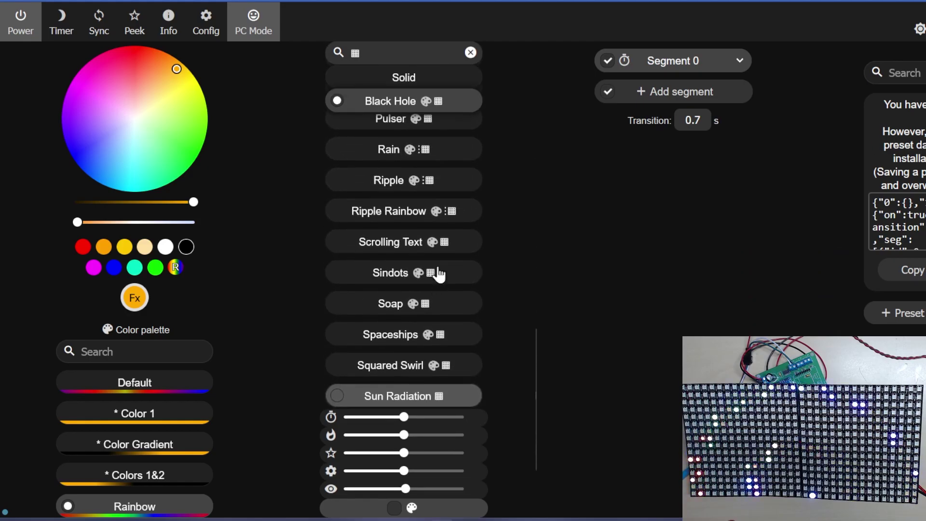
left_click(404, 254)
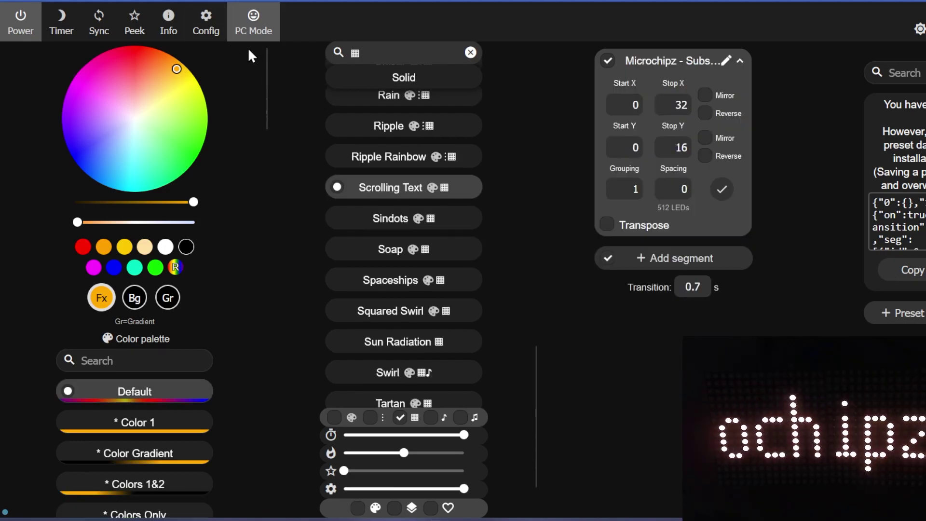
- Check the 512-LED hardware page, then save the 32 x 16 top-left vertical serpentine 2D layout
left_click(205, 21)
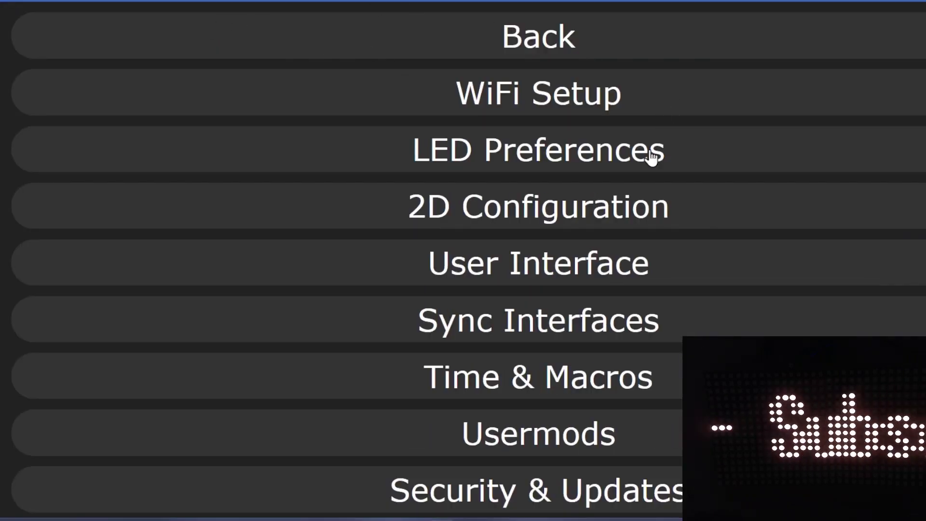
left_click(542, 151)
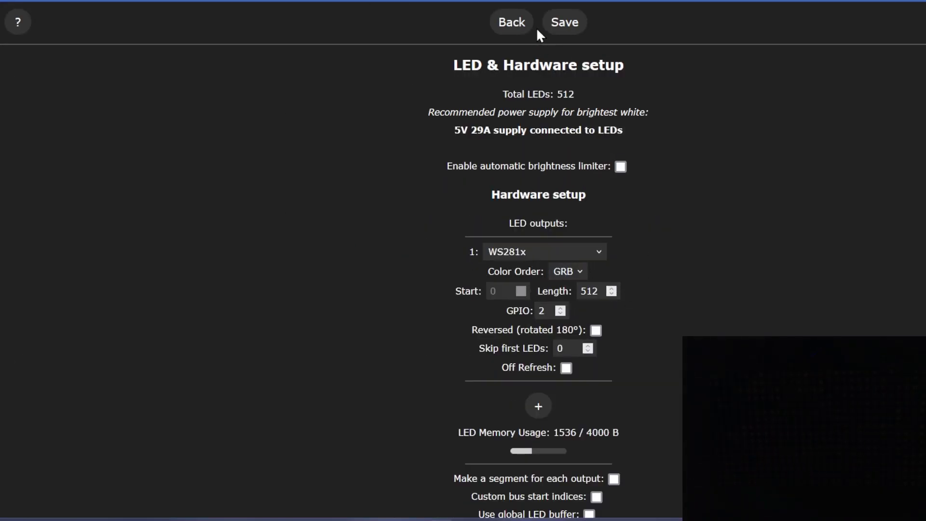
left_click(523, 28)
left_click(525, 215)
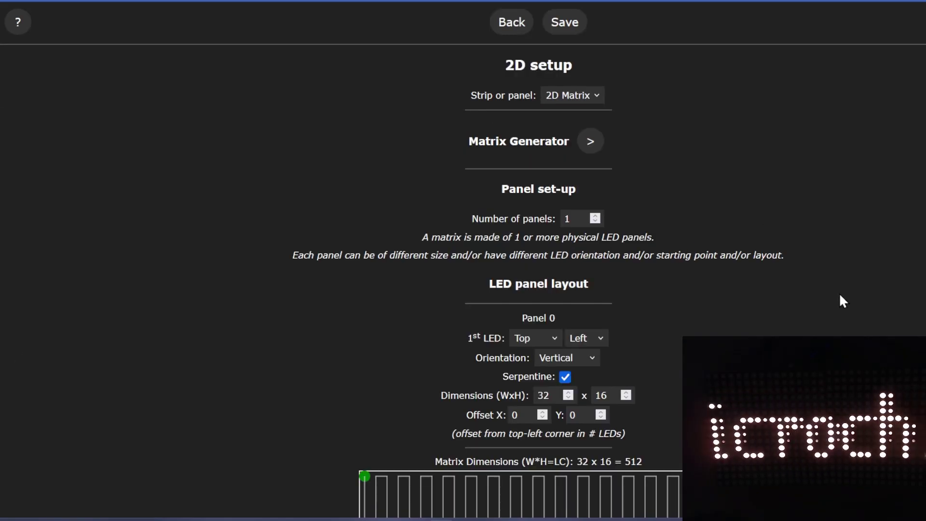
scroll(840, 295, "down", 5)
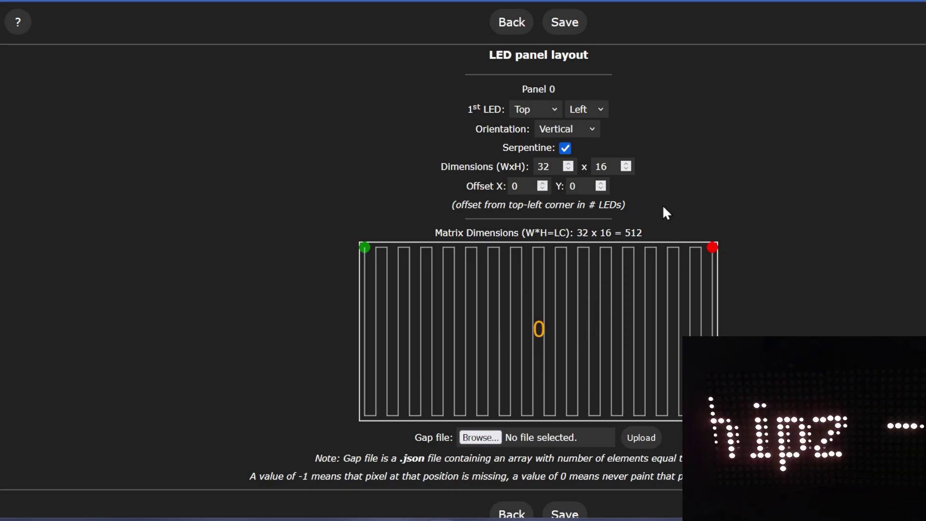
left_click(566, 23)
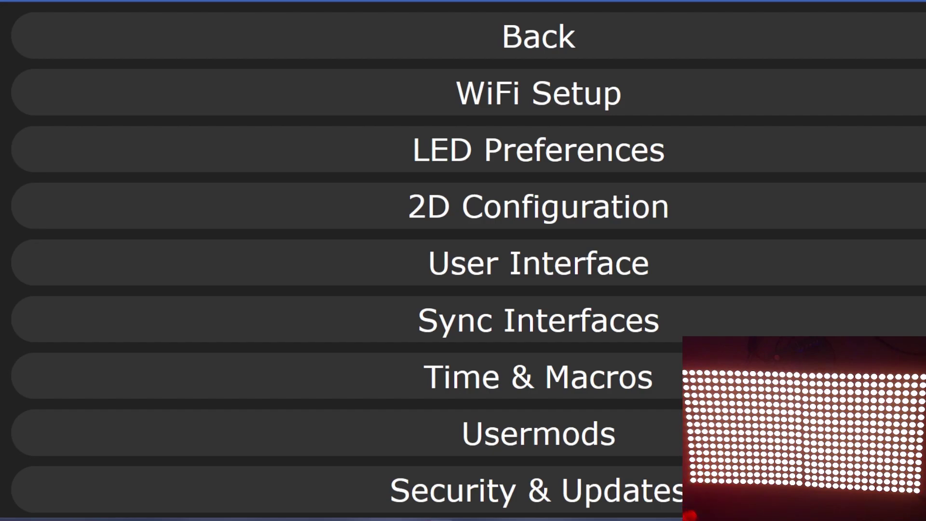
- Return to the main controls, apply the Akemi effect, and filter the list to 2D effects
left_click(541, 40)
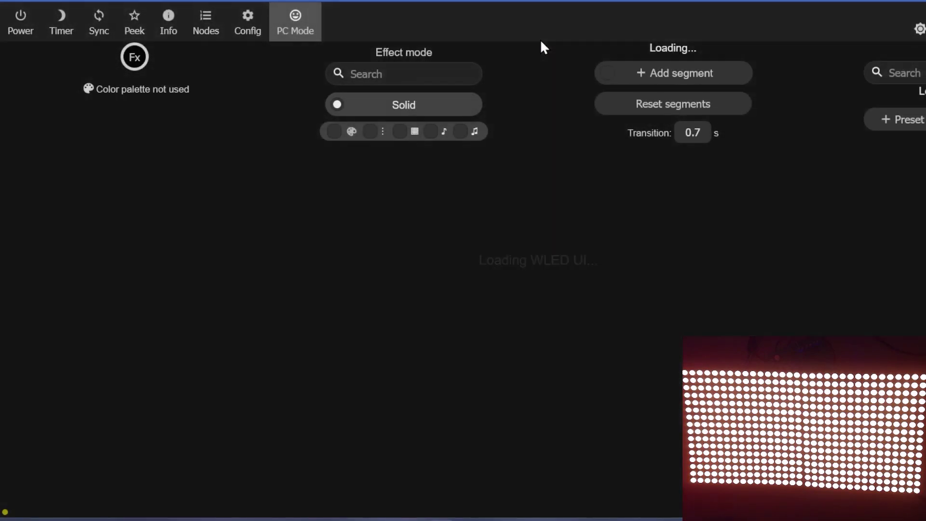
left_click(418, 143)
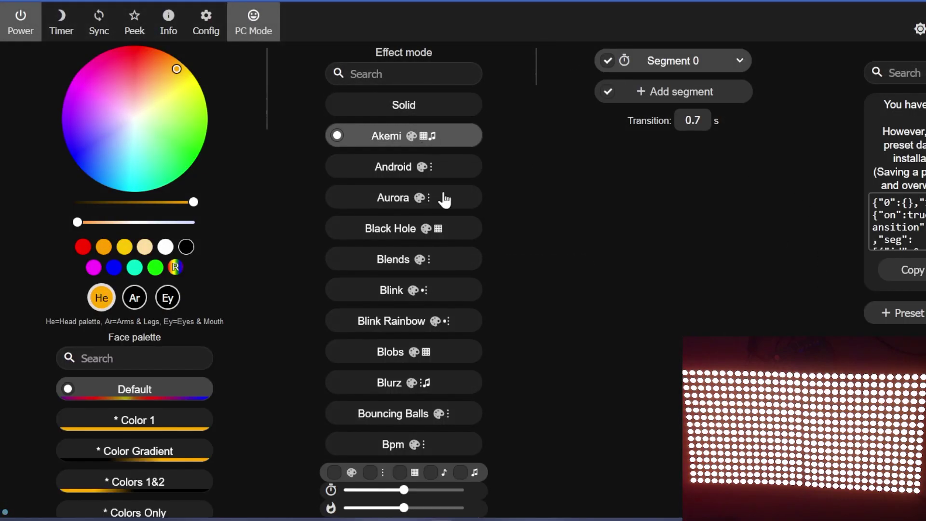
left_click(400, 473)
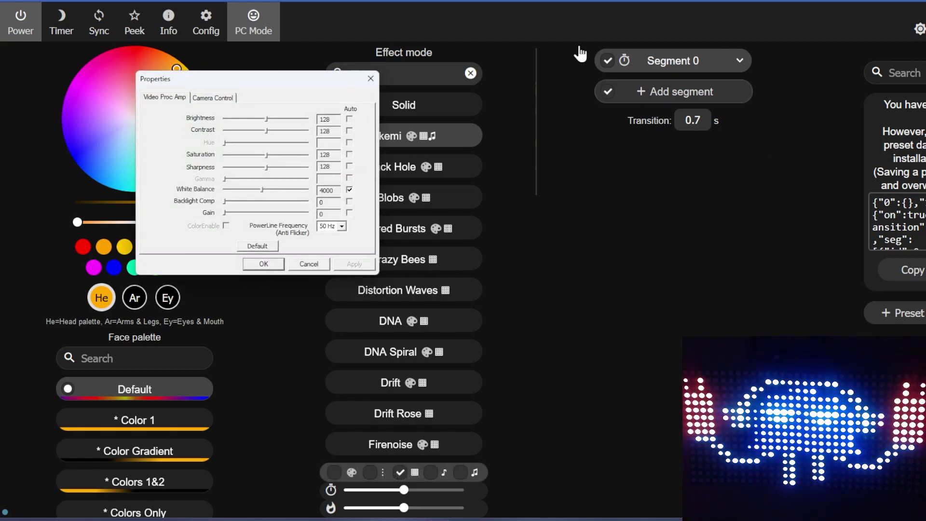
- Review the Camera Control tab in Webcam Properties and close the dialog with OK
left_click(209, 96)
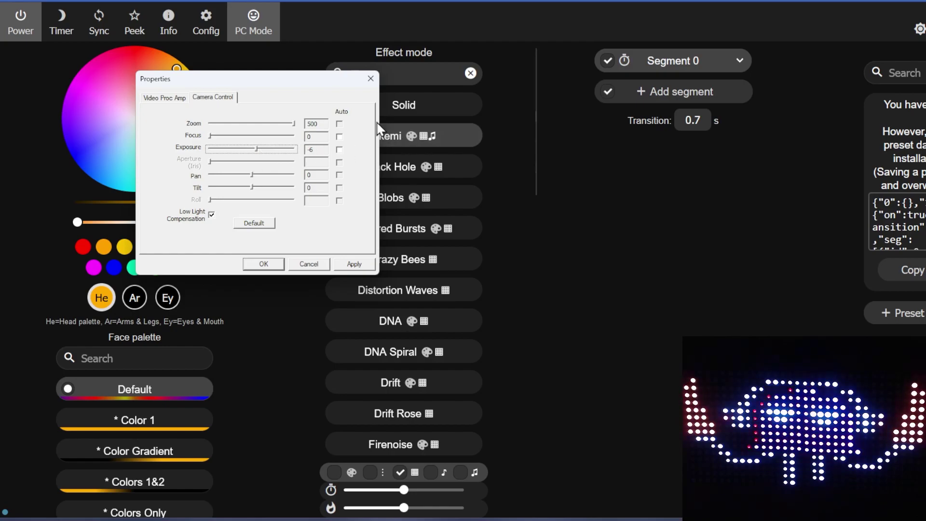
left_click(270, 264)
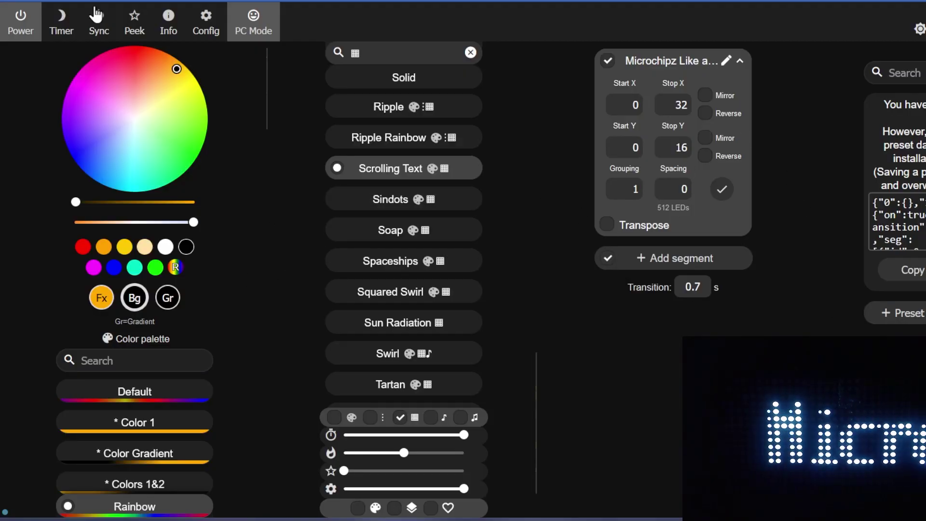
- Toggle Sync on and off, open and close the Peek preview, then go to Config
left_click(101, 20)
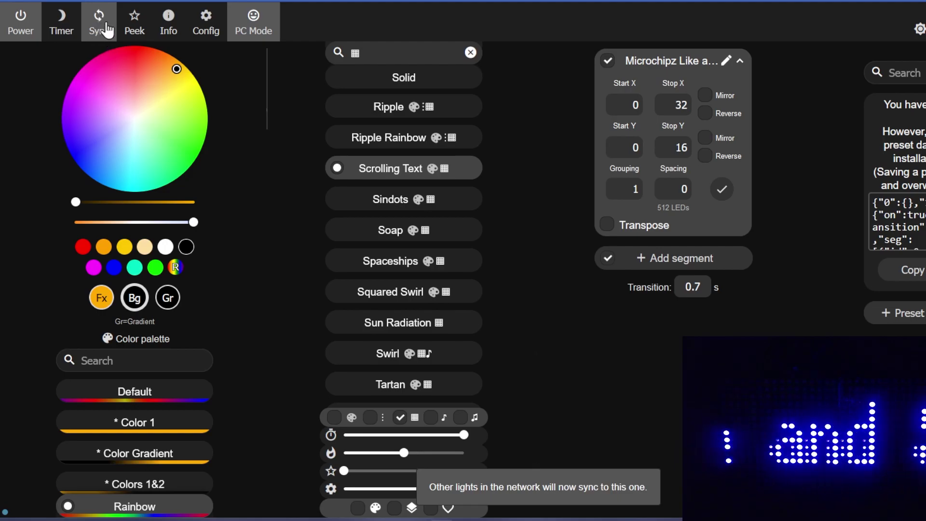
left_click(105, 20)
left_click(135, 21)
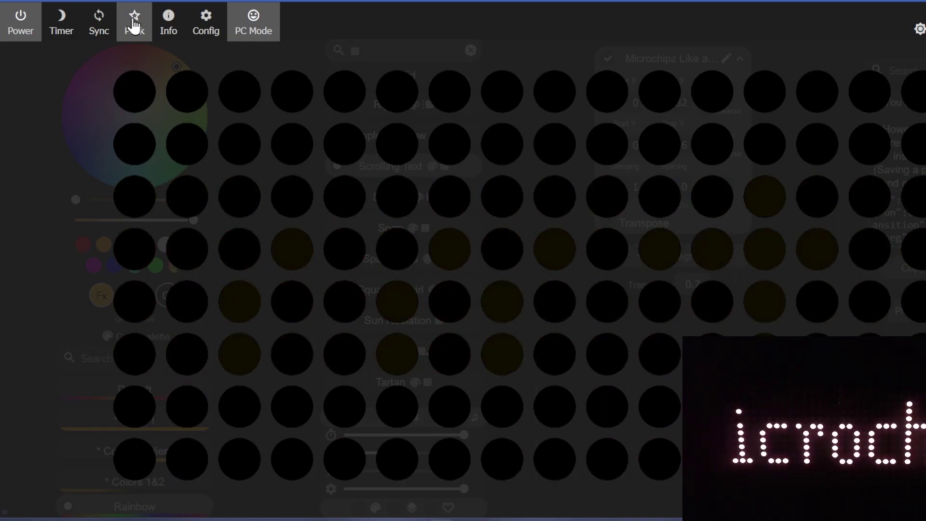
left_click(134, 24)
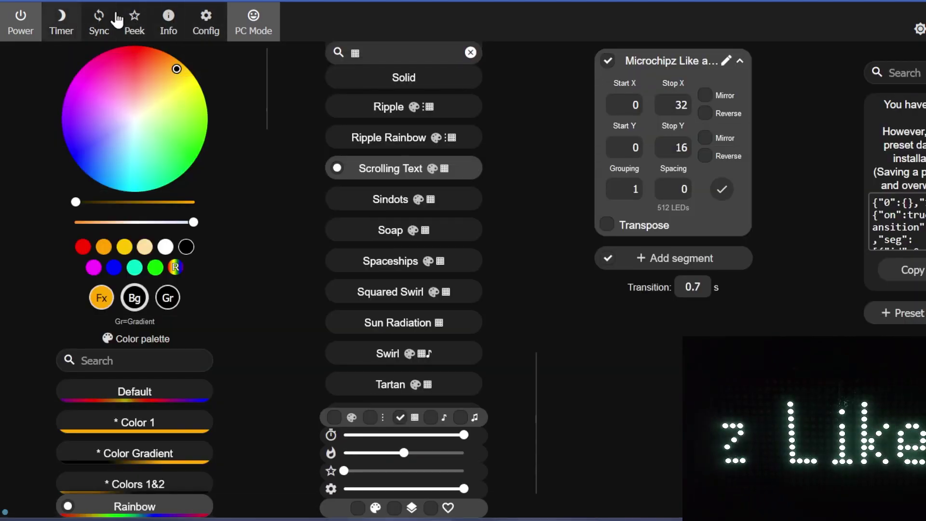
left_click(213, 23)
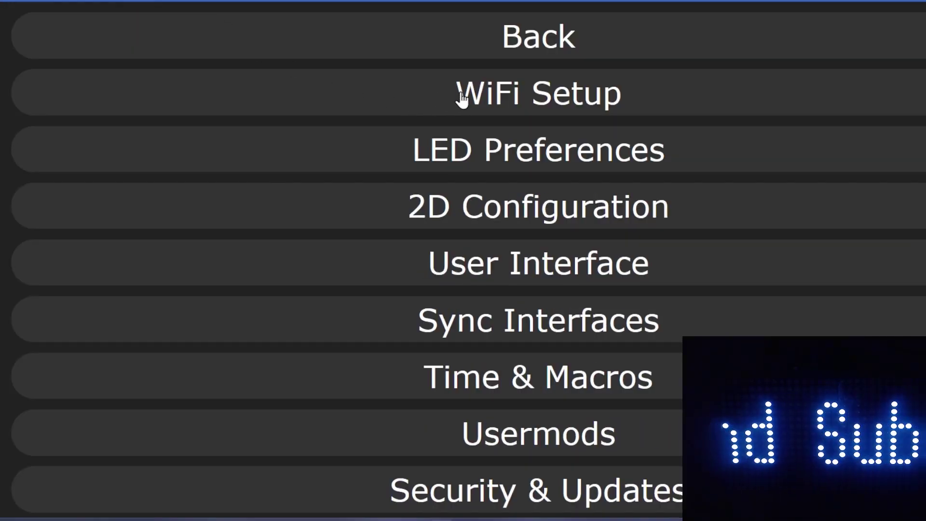
- Browse the LED Preferences, 2D Configuration, User Interface and Sync Interfaces pages in turn
left_click(472, 148)
left_click(513, 20)
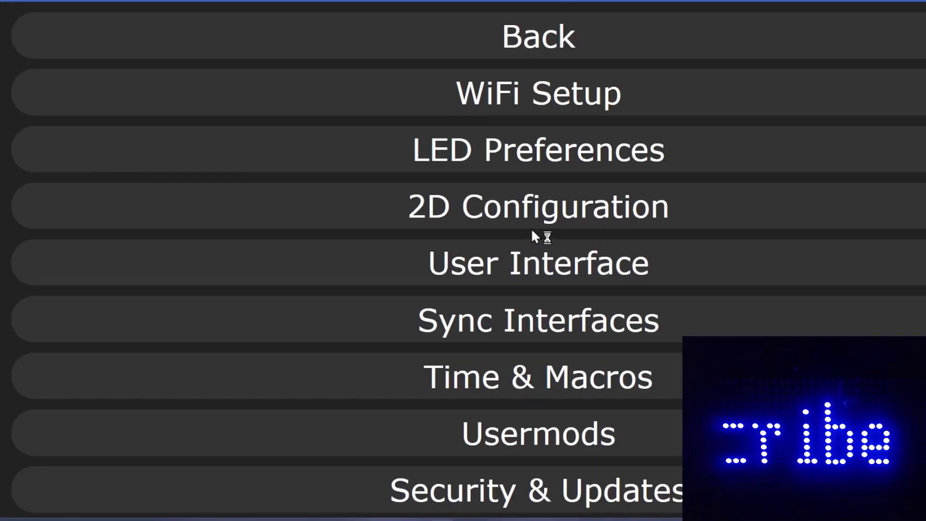
left_click(528, 208)
left_click(532, 25)
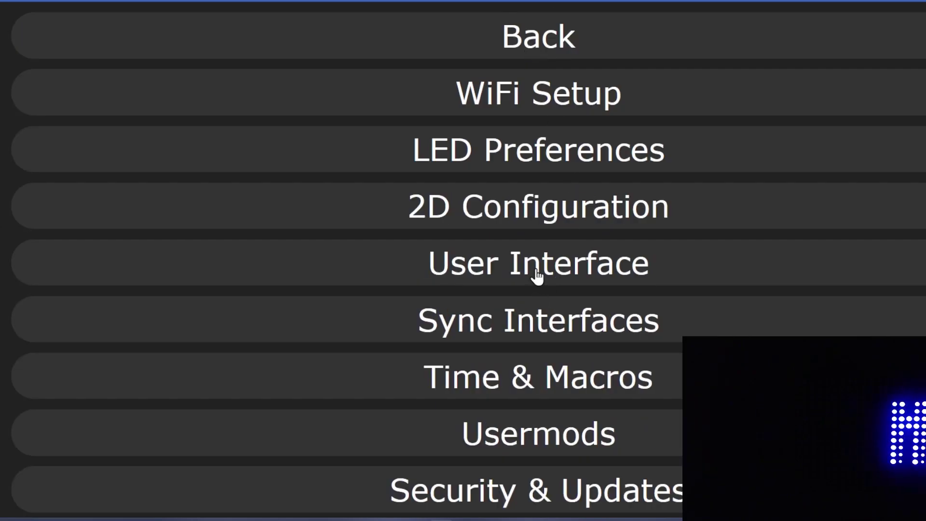
left_click(538, 274)
left_click(507, 30)
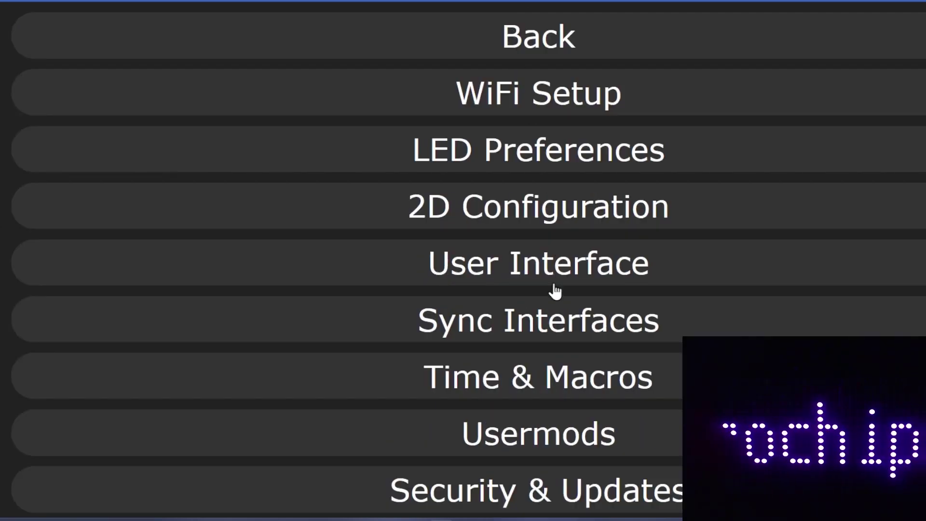
left_click(535, 317)
left_click(513, 22)
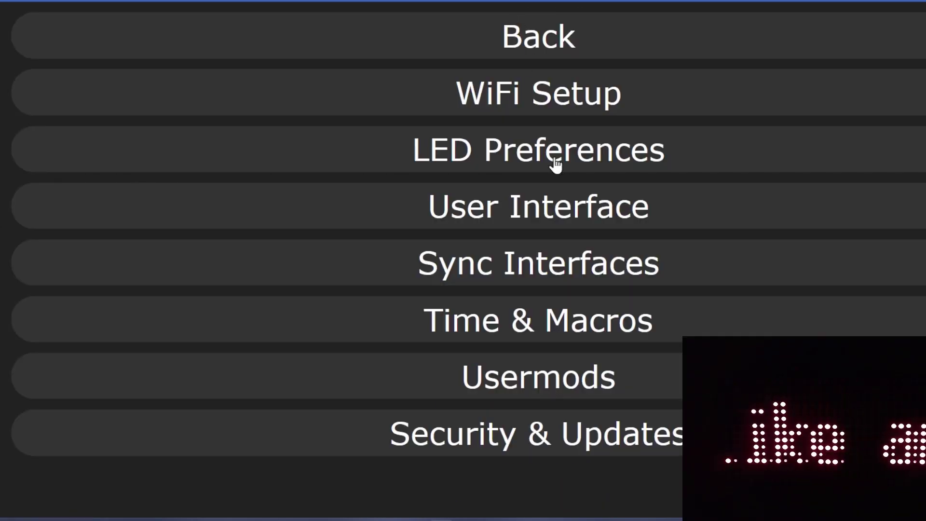
- Reopen Sync Interfaces and scroll through all its settings before returning to the menu
left_click(547, 275)
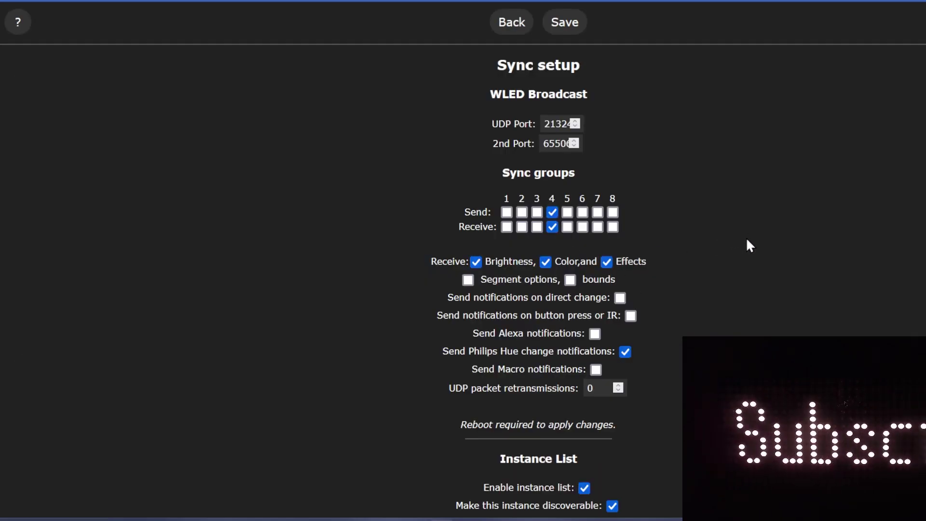
scroll(746, 241, "down", 6)
scroll(746, 271, "down", 3)
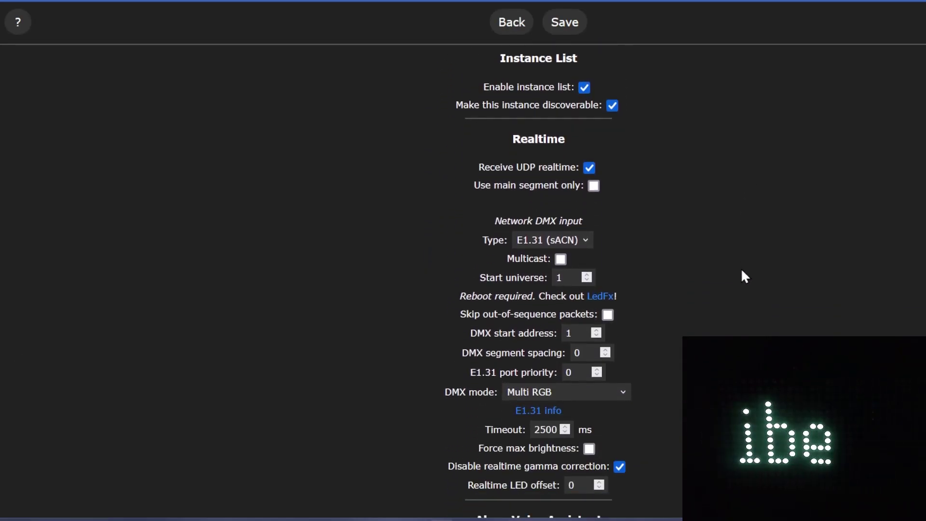
scroll(744, 279, "down", 10)
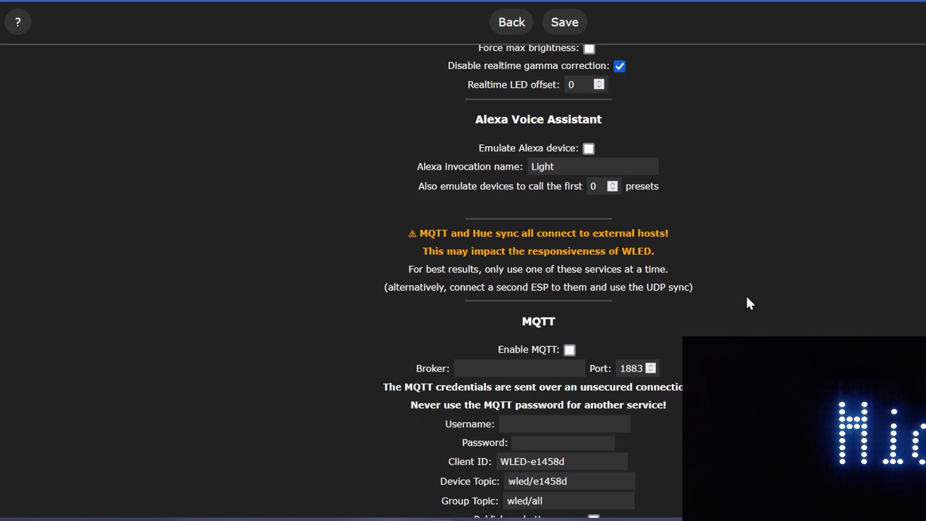
scroll(743, 295, "up", 15)
scroll(622, 322, "down", 4)
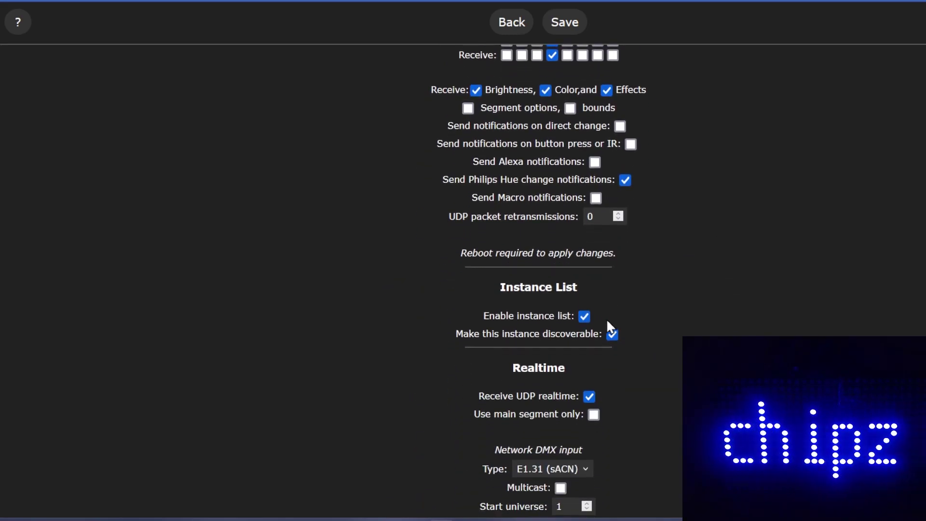
scroll(554, 347, "down", 4)
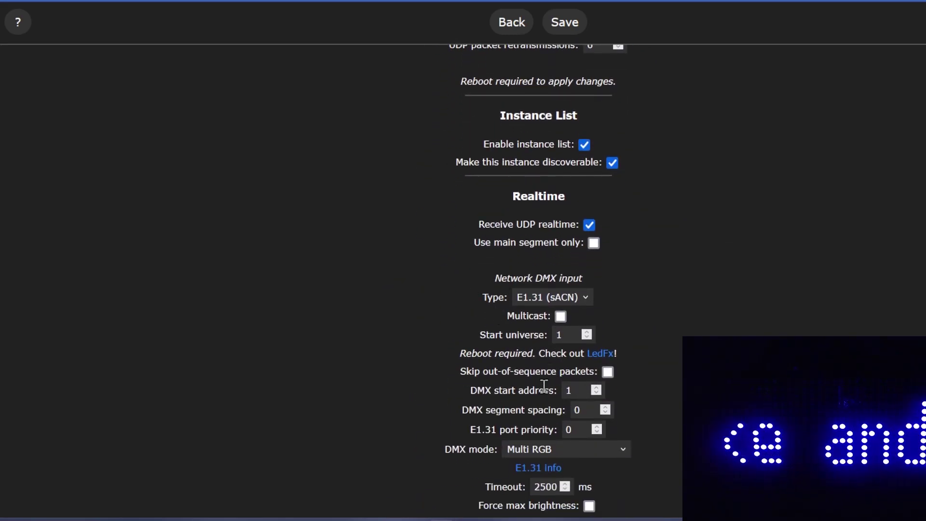
scroll(586, 328, "up", 8)
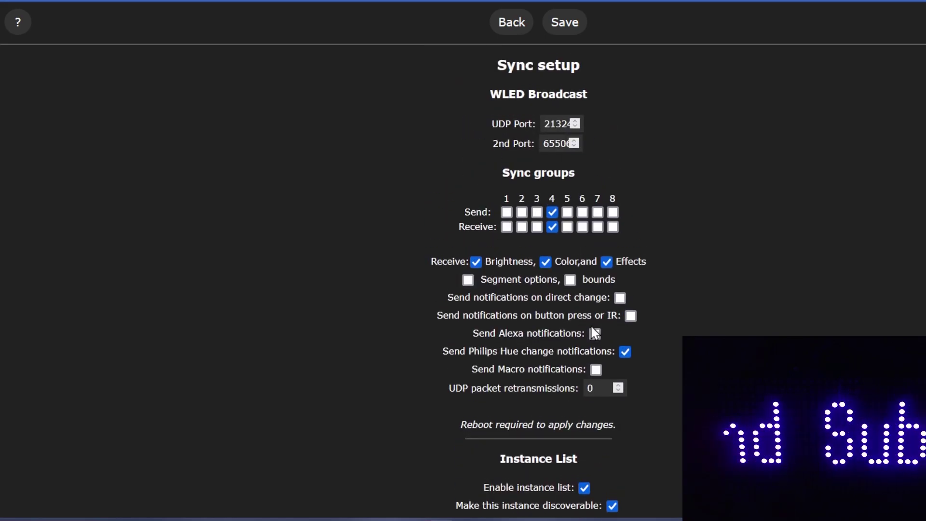
left_click(507, 22)
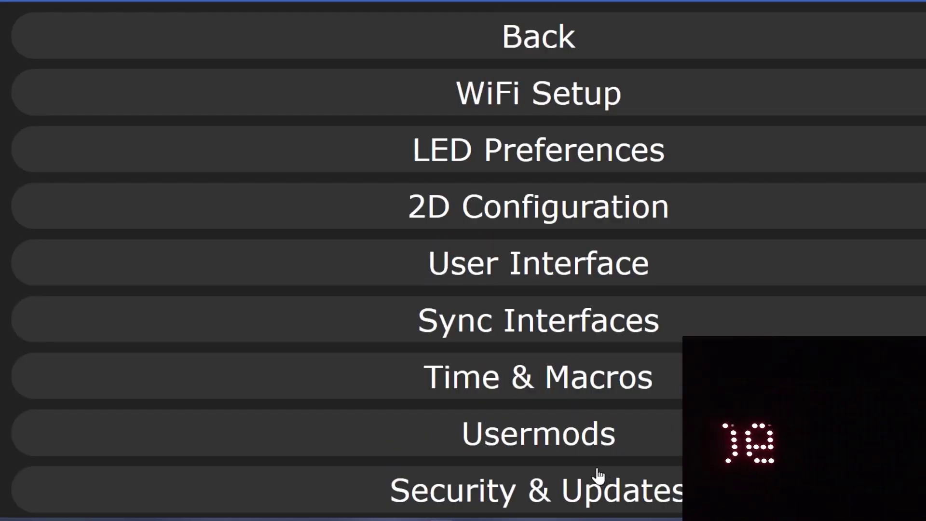
- Look over Security & Updates, then go back to the main light controls
left_click(601, 501)
scroll(627, 263, "down", 7)
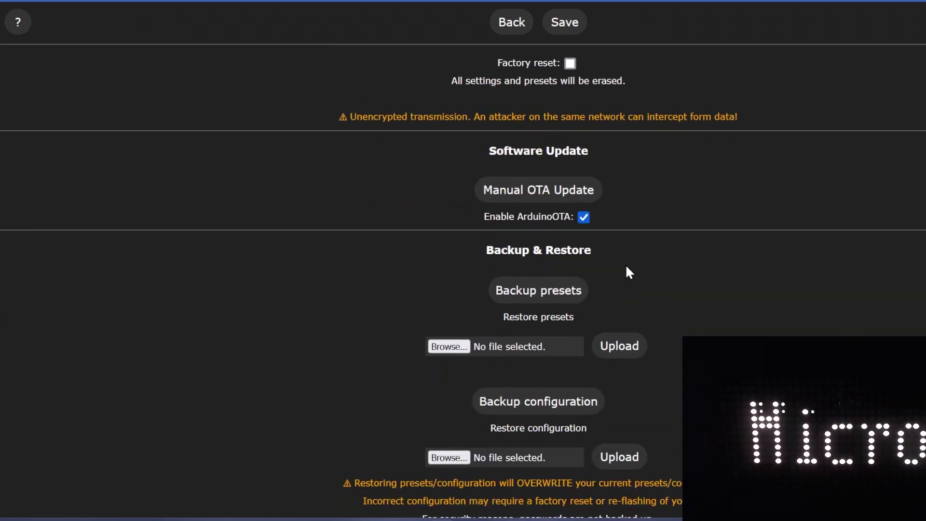
scroll(579, 396, "up", 7)
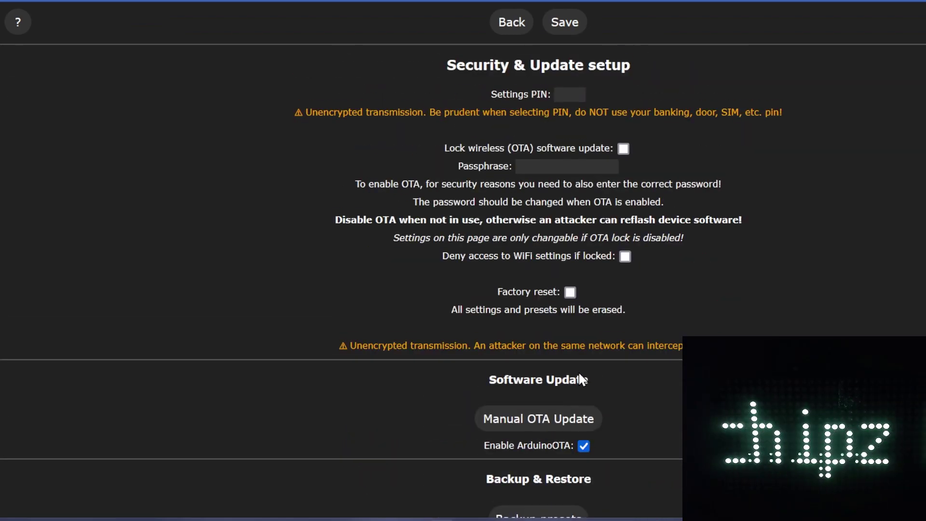
left_click(515, 27)
left_click(531, 36)
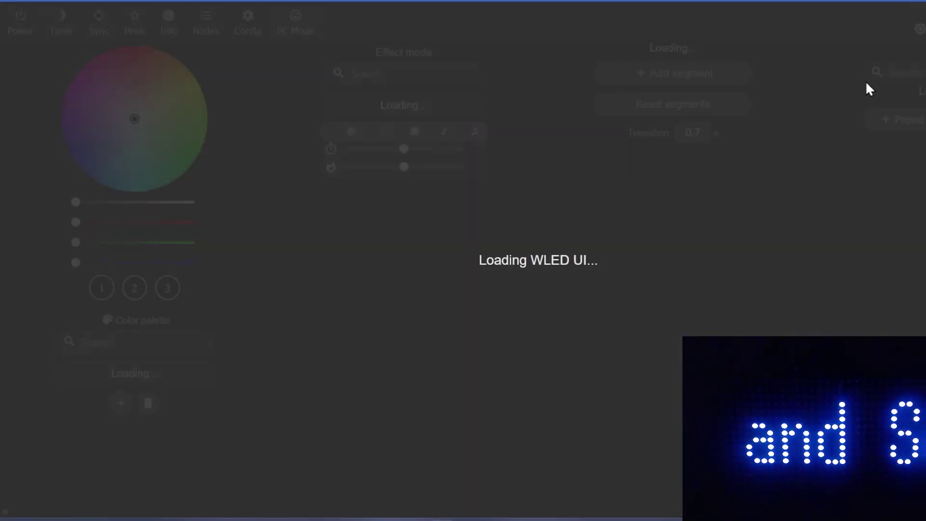